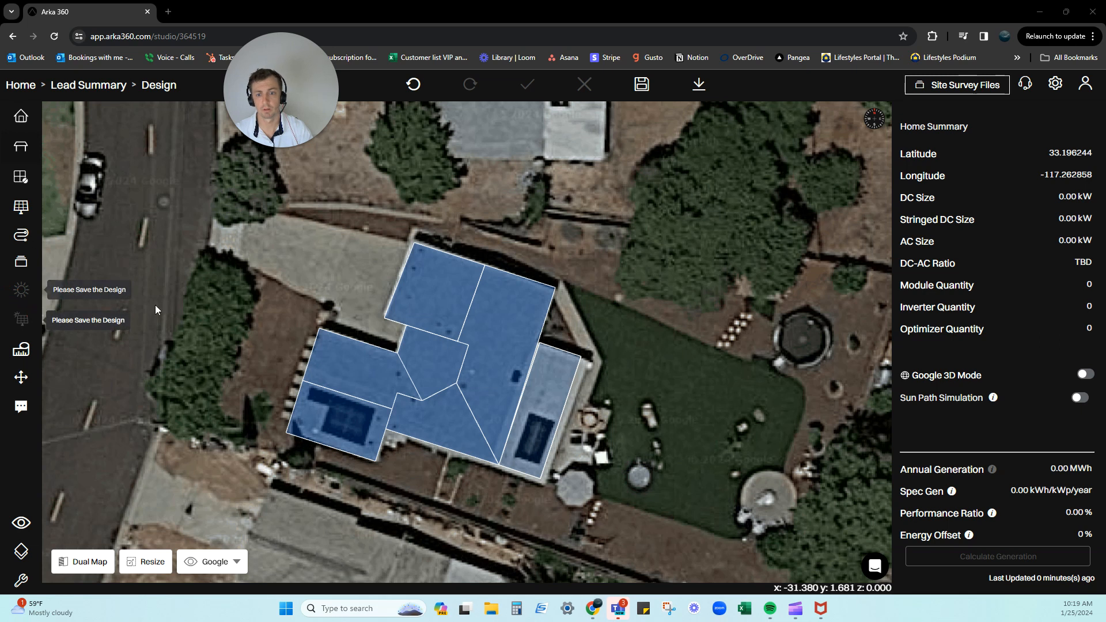
# Save the design and refresh the irradiance map on the roof faces.
pyautogui.click(642, 85)
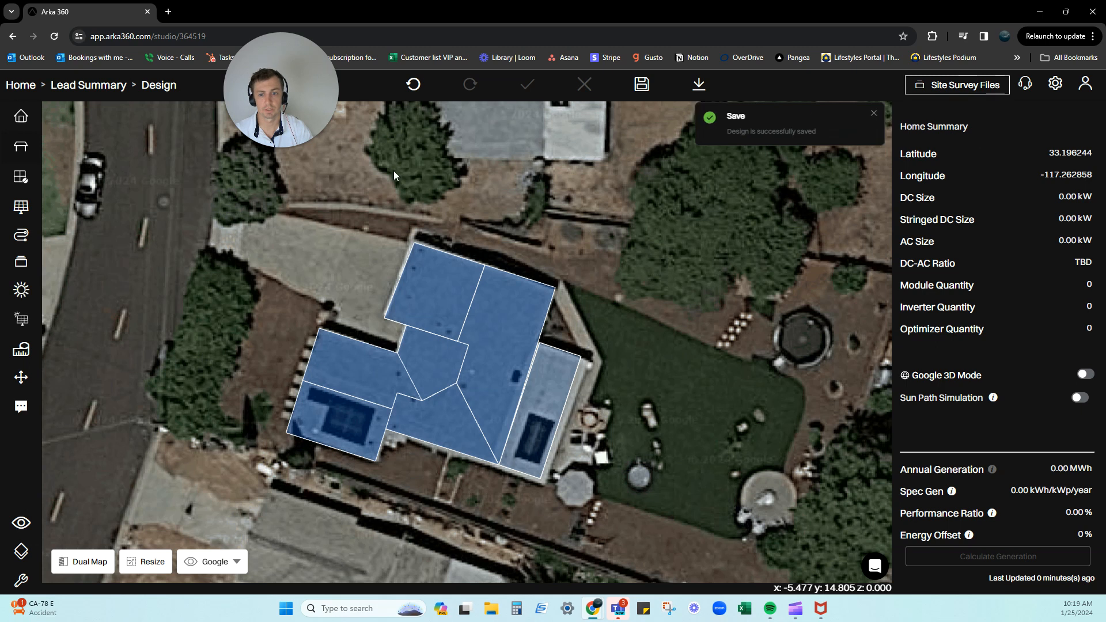
pyautogui.click(20, 291)
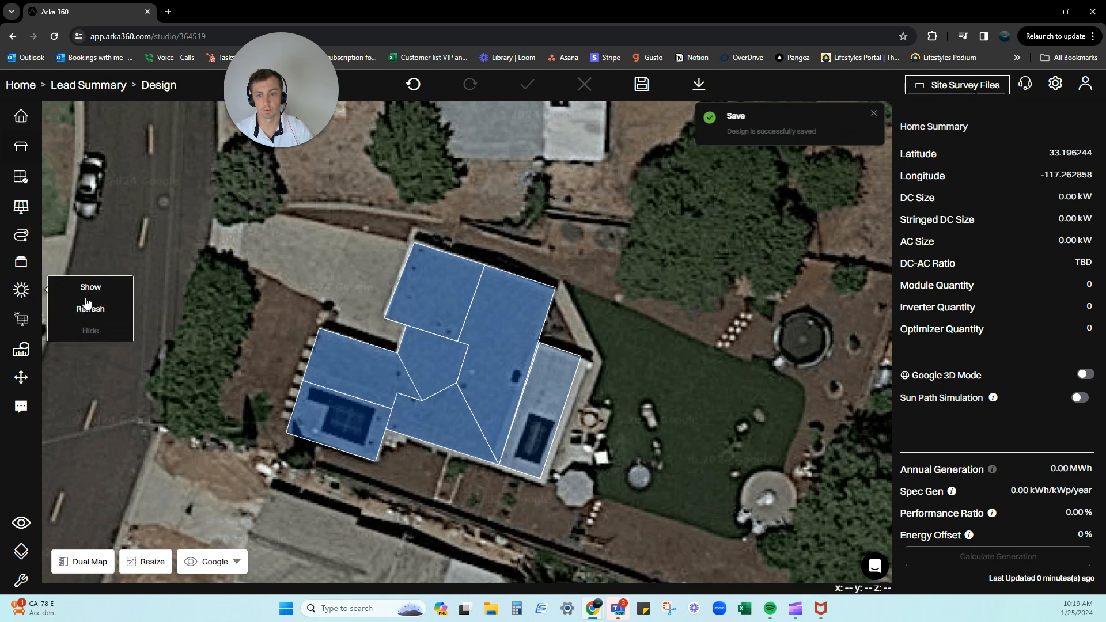
pyautogui.click(109, 305)
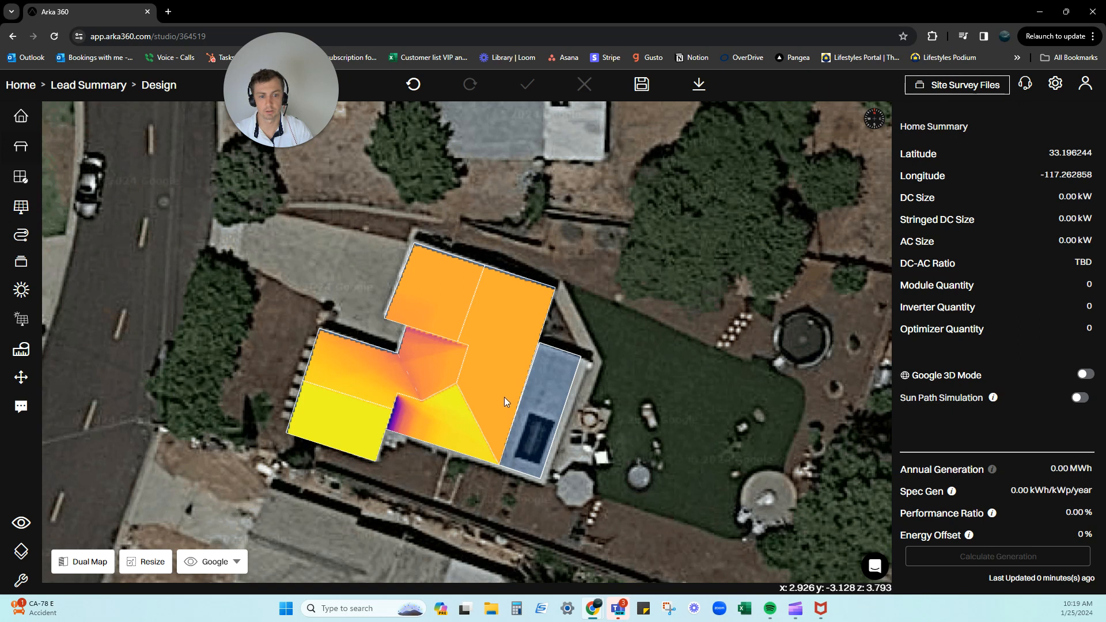
# Display the solar access map and hide it again together with the irradiance map.
pyautogui.click(35, 323)
pyautogui.click(81, 321)
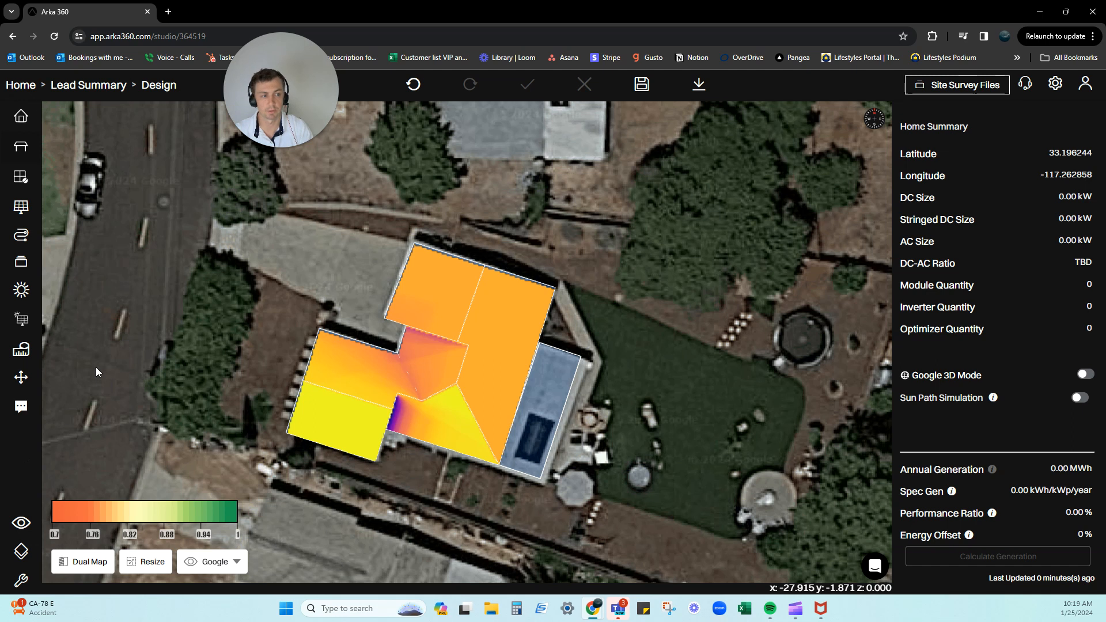
pyautogui.click(35, 321)
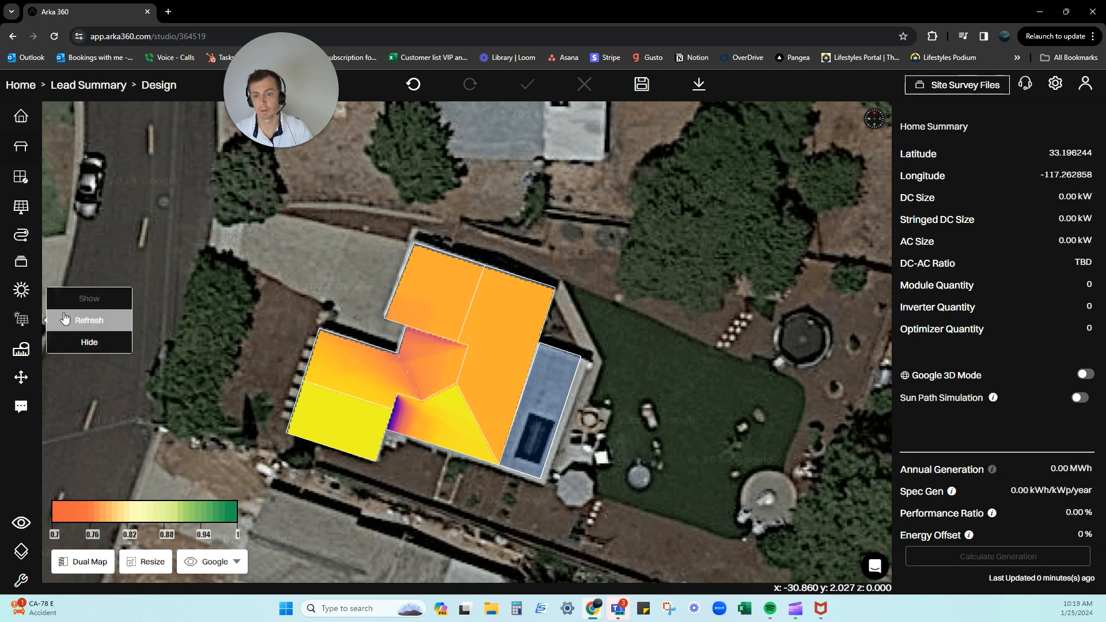
pyautogui.click(87, 342)
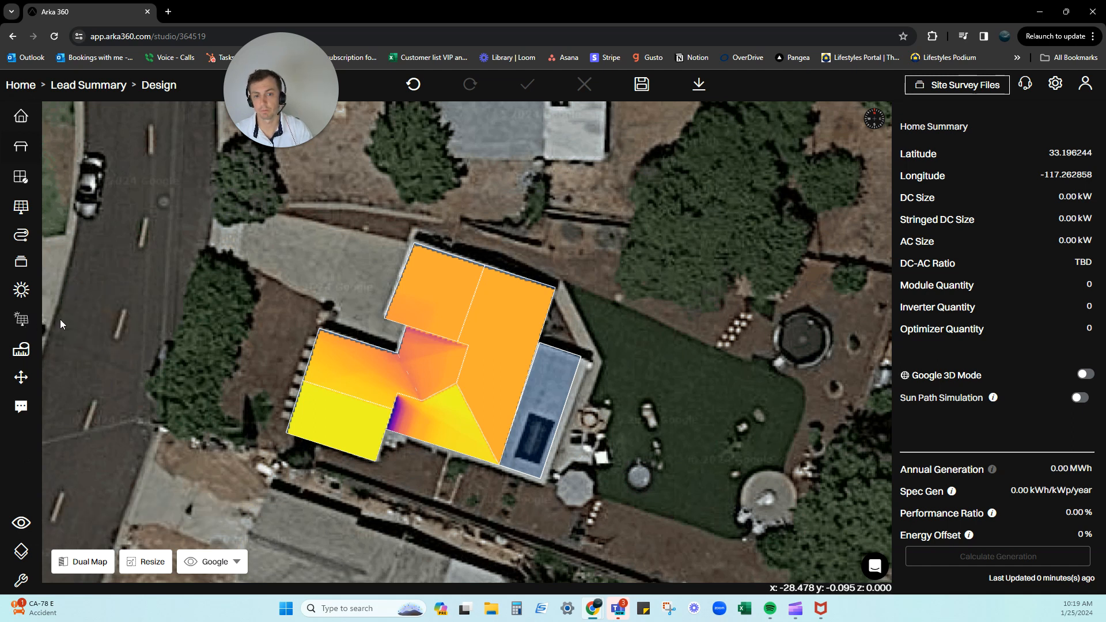
pyautogui.click(22, 290)
pyautogui.click(97, 335)
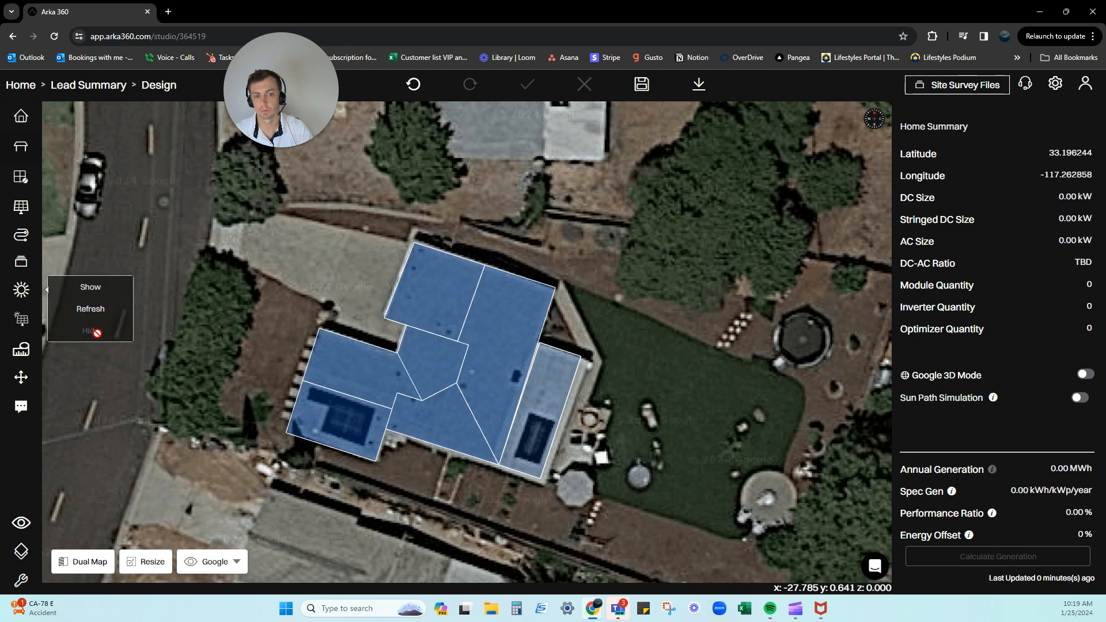
# Fill the large east-facing roof face with solar modules.
pyautogui.click(517, 354)
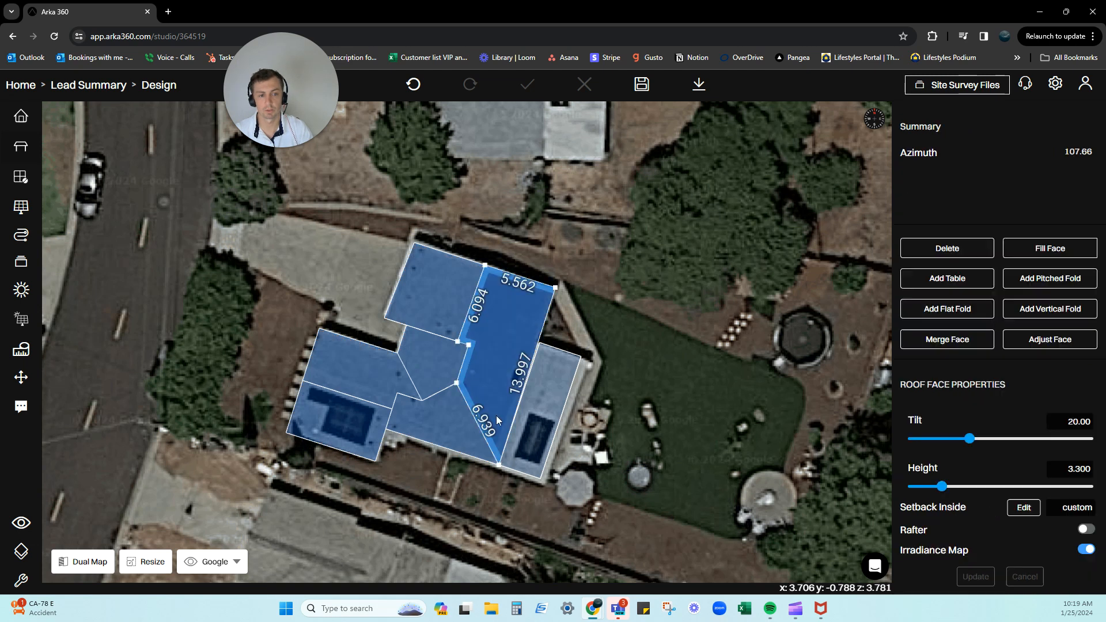
pyautogui.scroll(3, 494, 427)
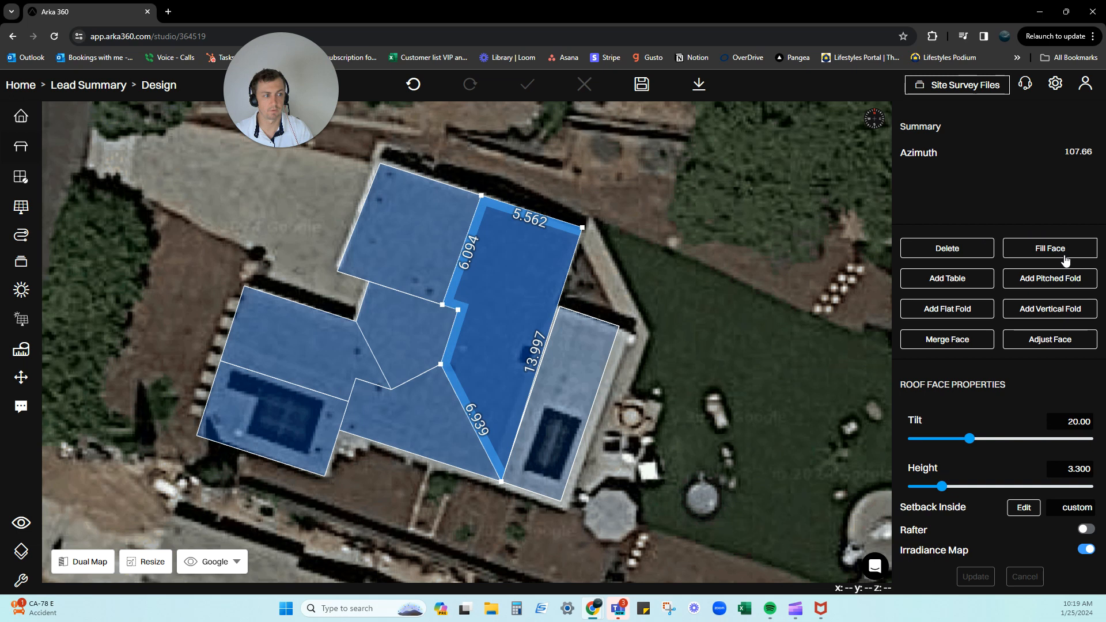
pyautogui.click(1050, 249)
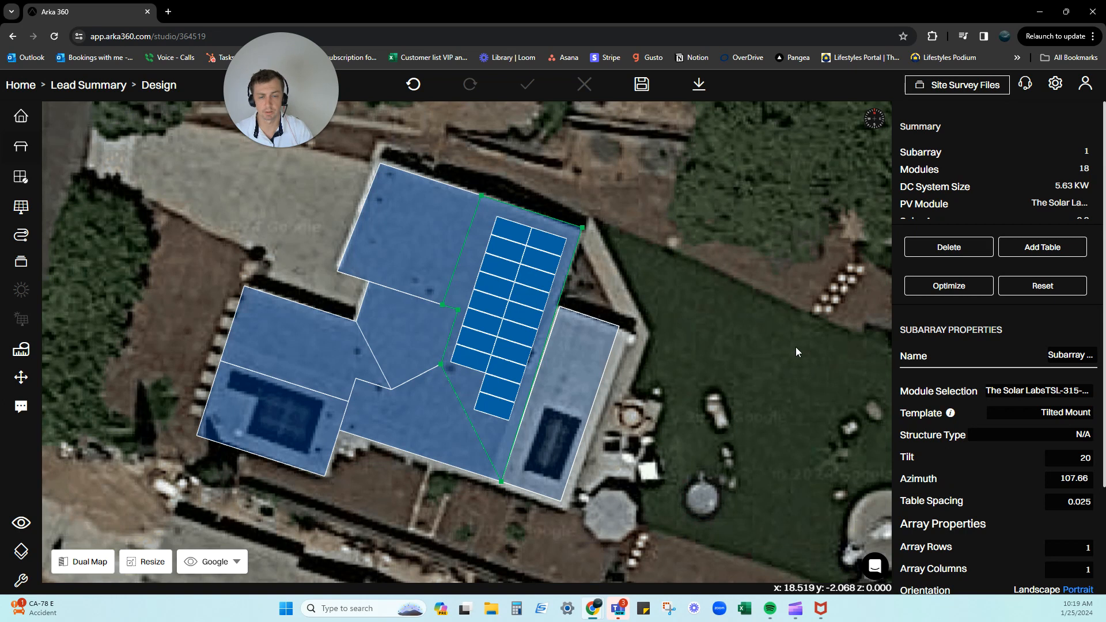
# Choose the 400 W Hanwaha Q Cells module and landscape orientation for the new subarray.
pyautogui.click(1023, 396)
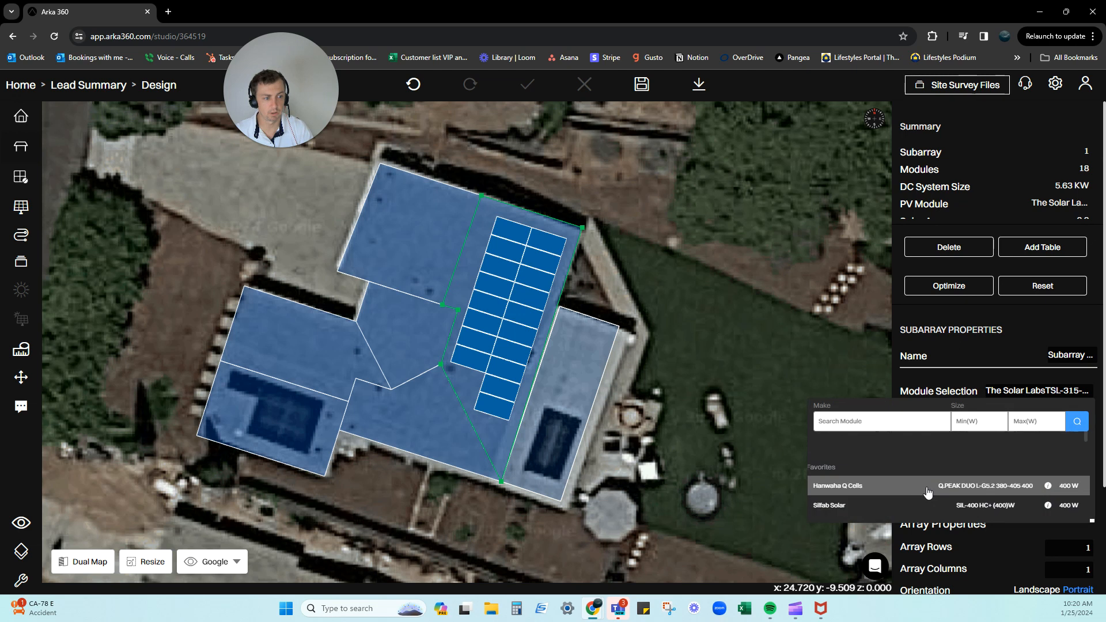
pyautogui.click(918, 488)
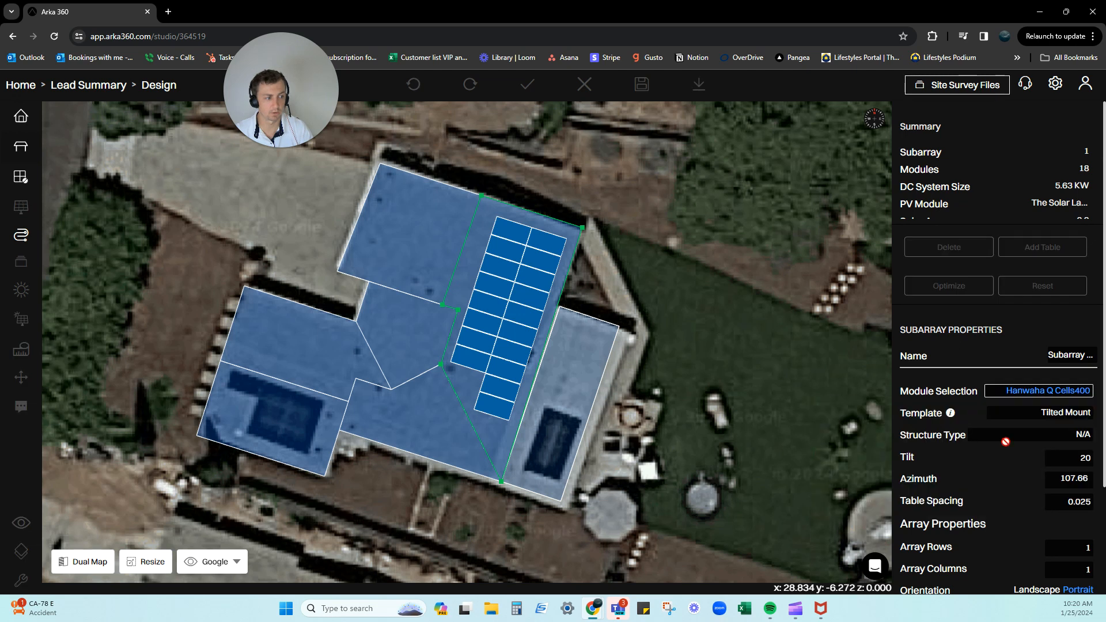
pyautogui.scroll(-1, 1005, 447)
pyautogui.scroll(-1, 1001, 434)
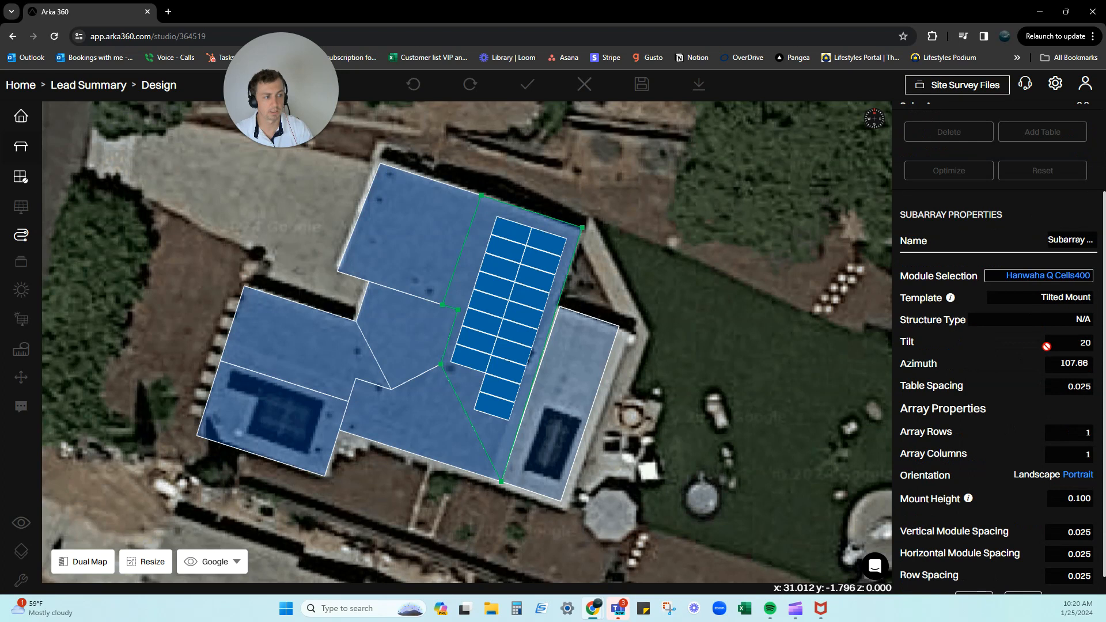
pyautogui.click(1046, 474)
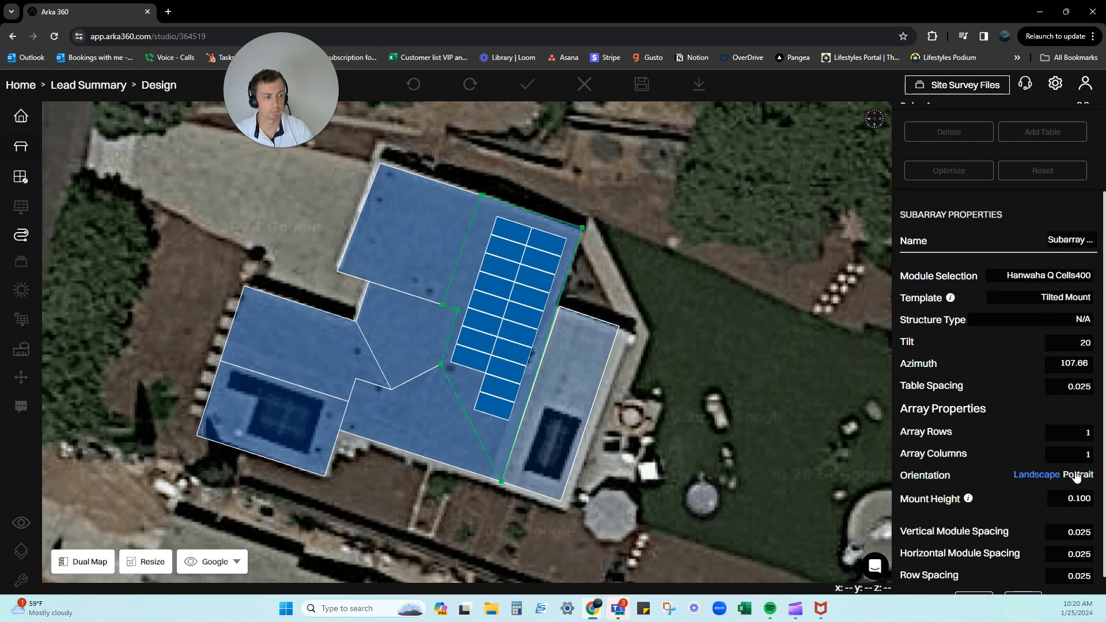
# Try to update the subarray to East West Racking with 400 W Hanwaha Q Cells modules in landscape orientation.
pyautogui.click(1066, 298)
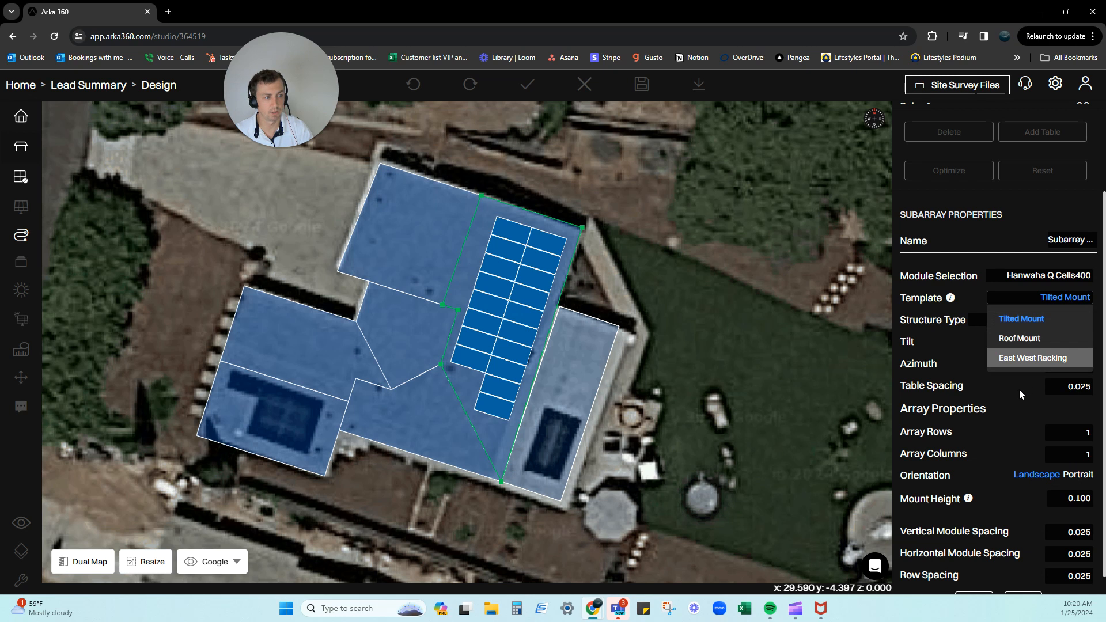
pyautogui.click(1037, 359)
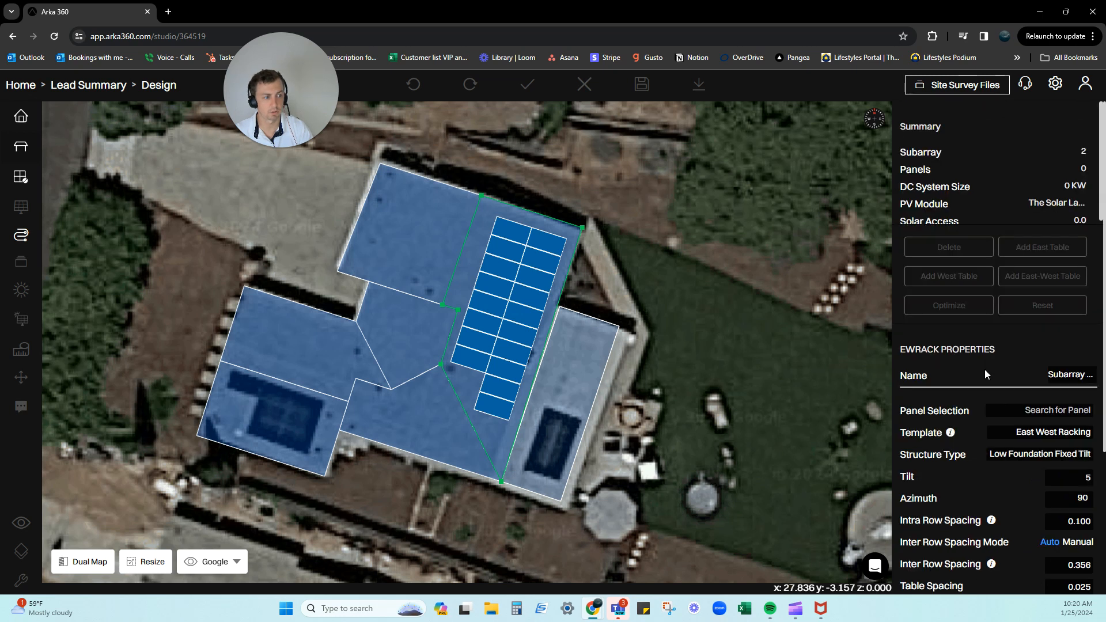
pyautogui.scroll(-2, 984, 381)
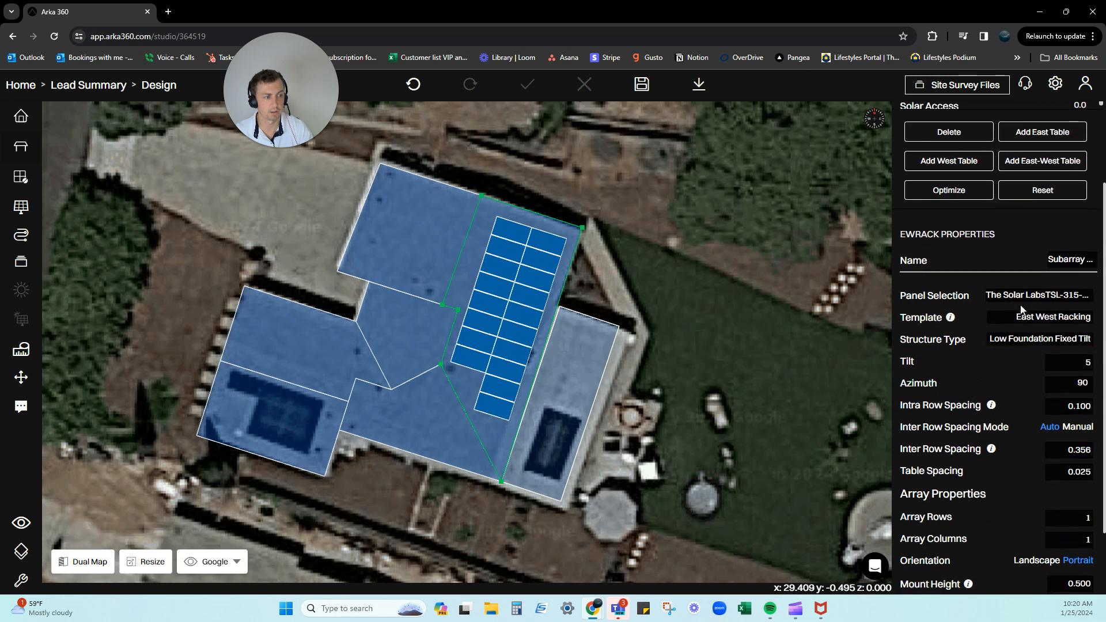
pyautogui.click(1019, 299)
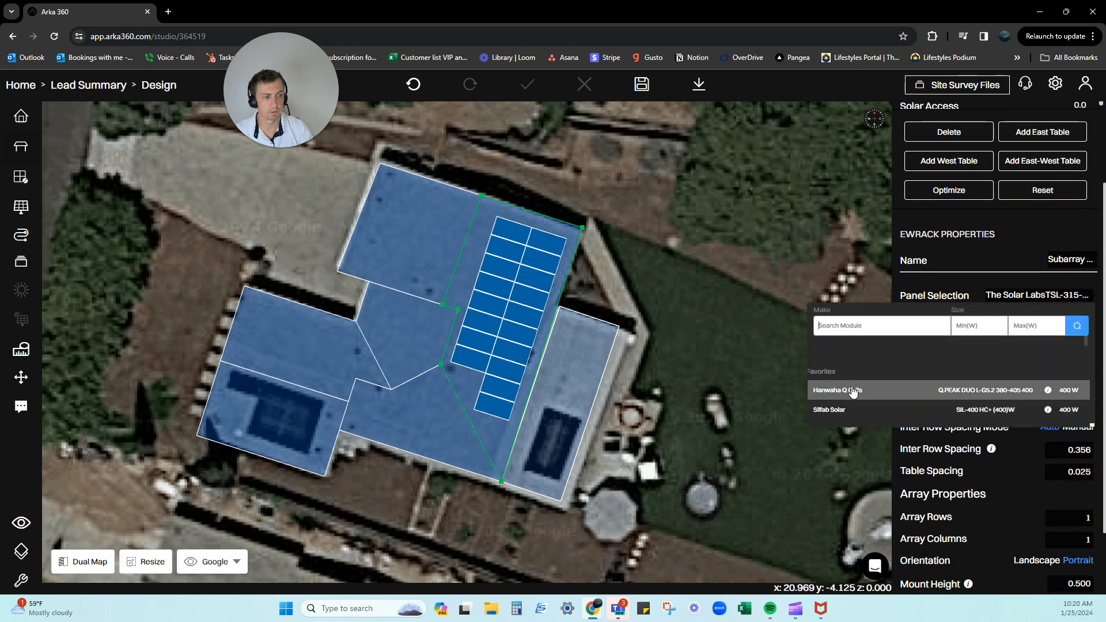
pyautogui.click(951, 388)
pyautogui.scroll(-2, 959, 374)
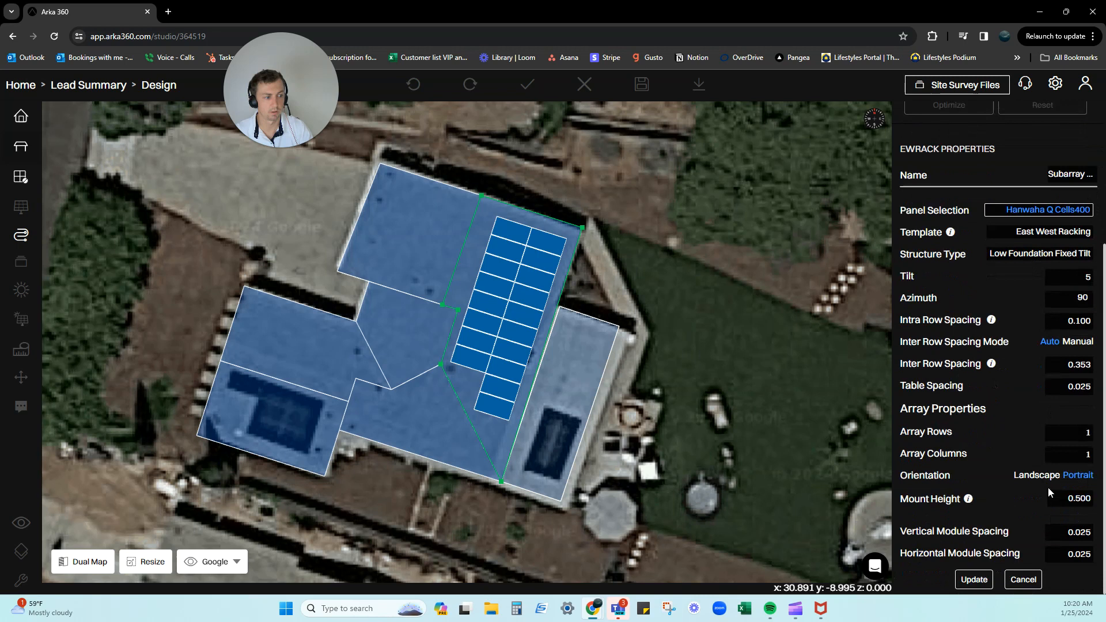
pyautogui.click(1038, 476)
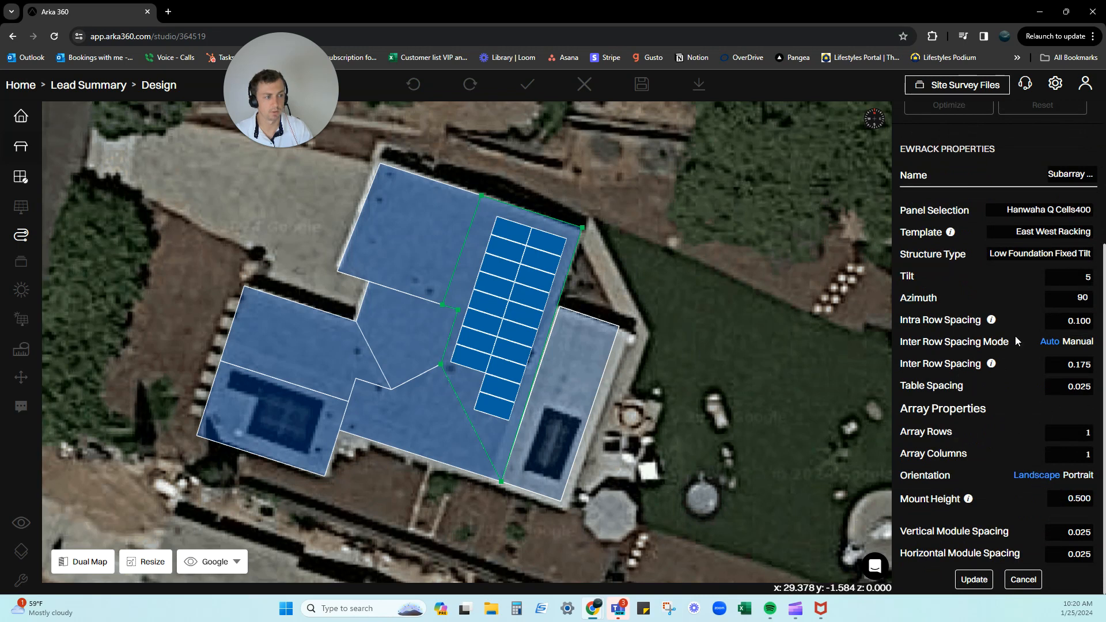
pyautogui.click(974, 580)
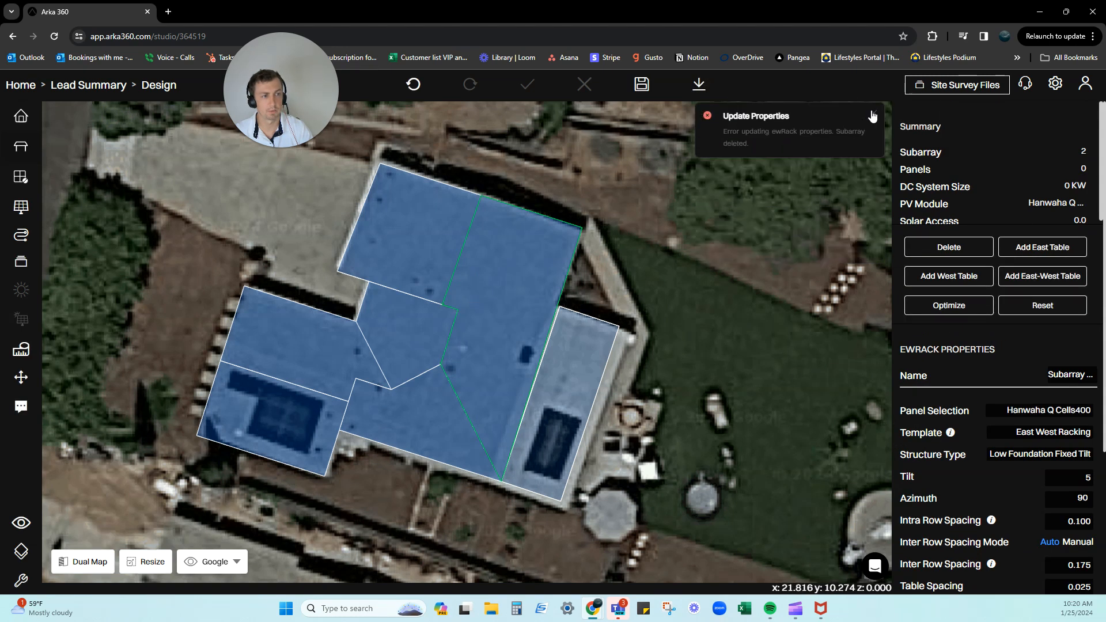
pyautogui.click(874, 118)
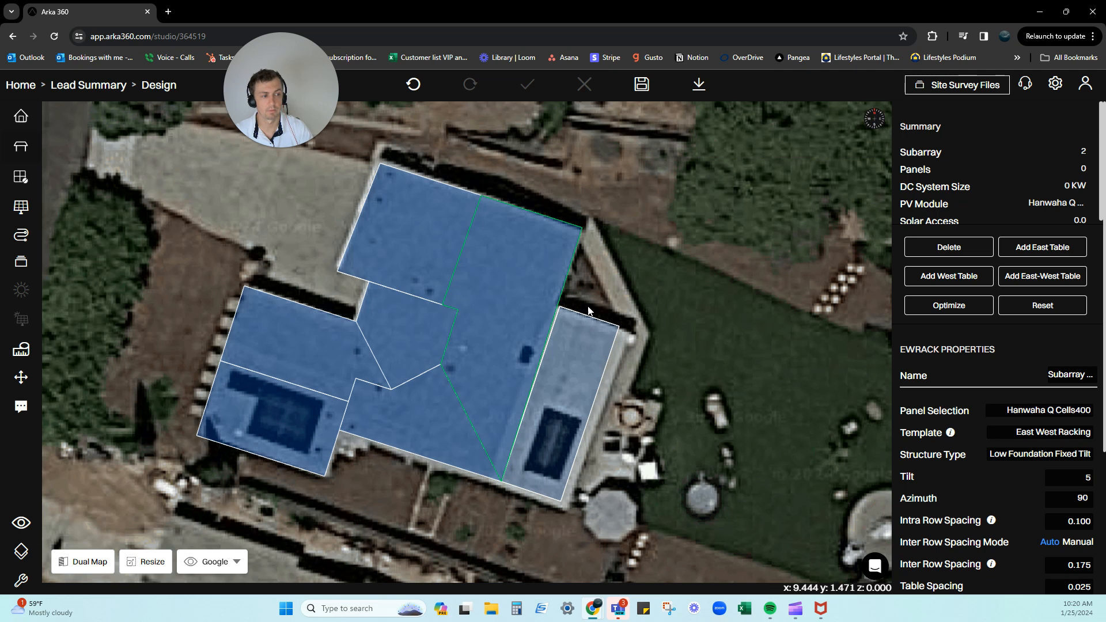
# Fill the large east-facing roof face again, using 400 W Hanwaha Q Cells modules in landscape orientation.
pyautogui.click(540, 282)
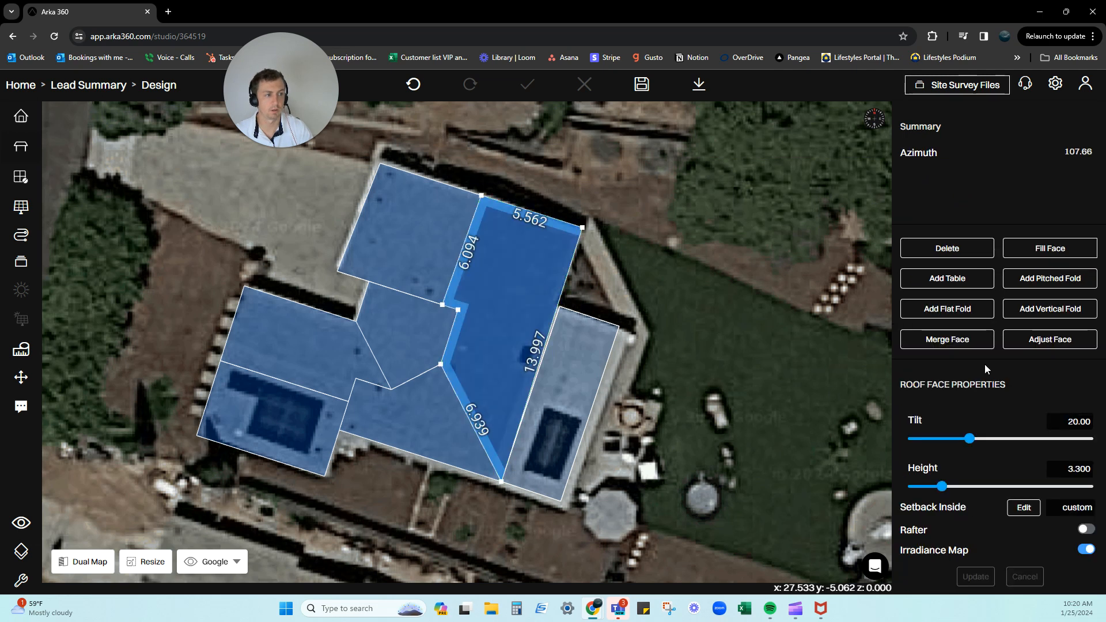
pyautogui.click(1040, 257)
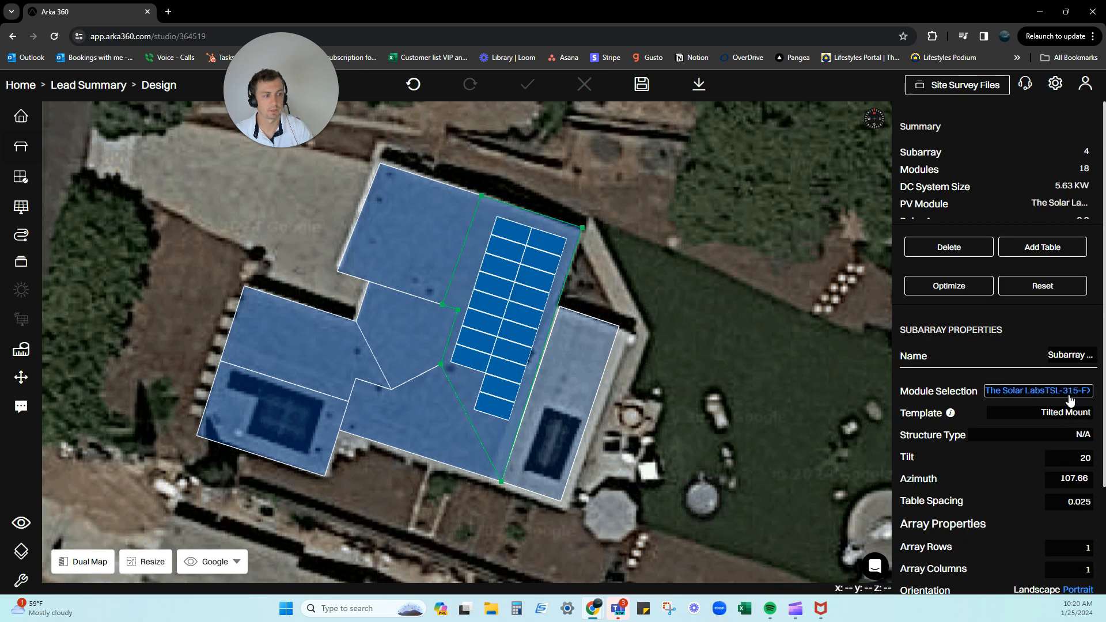
pyautogui.click(1037, 391)
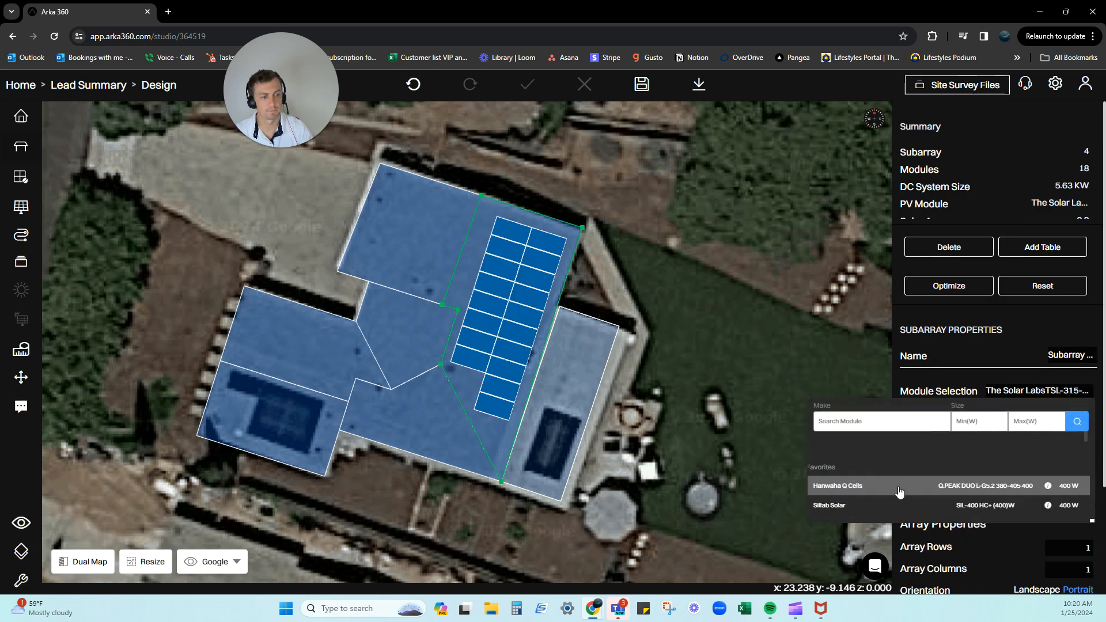
pyautogui.click(903, 490)
pyautogui.scroll(-2, 1046, 461)
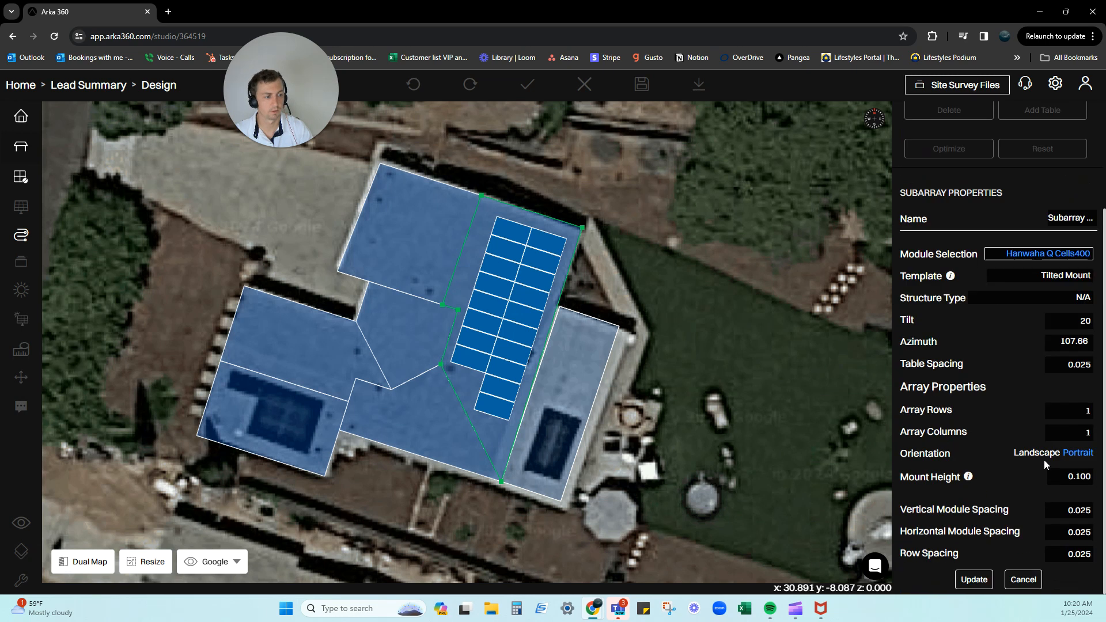
pyautogui.click(1037, 453)
pyautogui.click(965, 578)
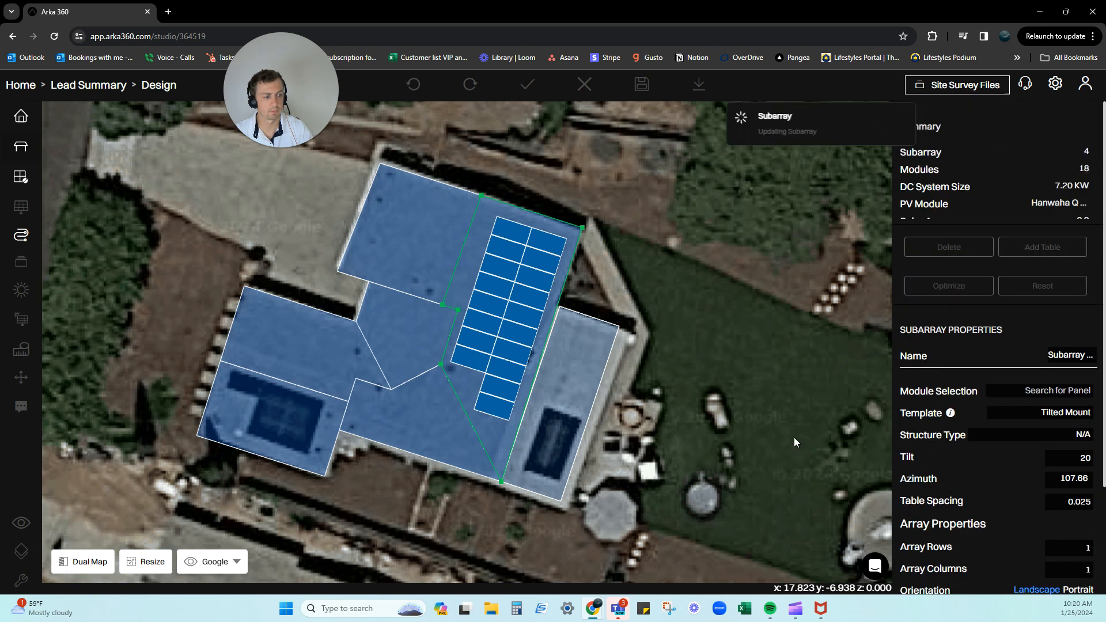
pyautogui.click(780, 407)
pyautogui.moveTo(693, 442); pyautogui.dragTo(683, 419)
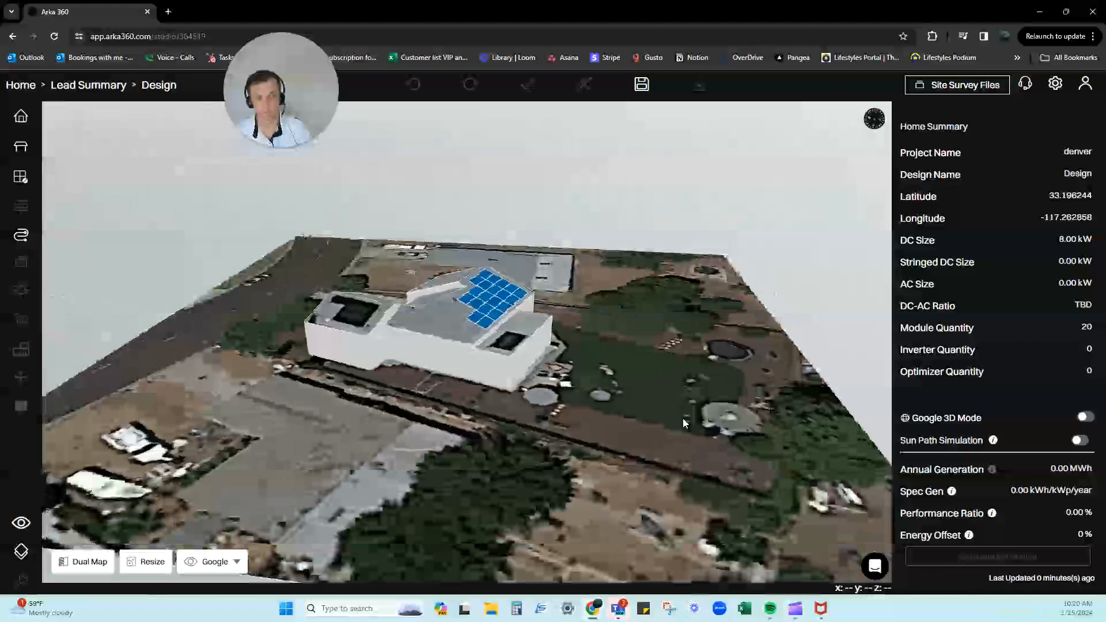
pyautogui.press('space')
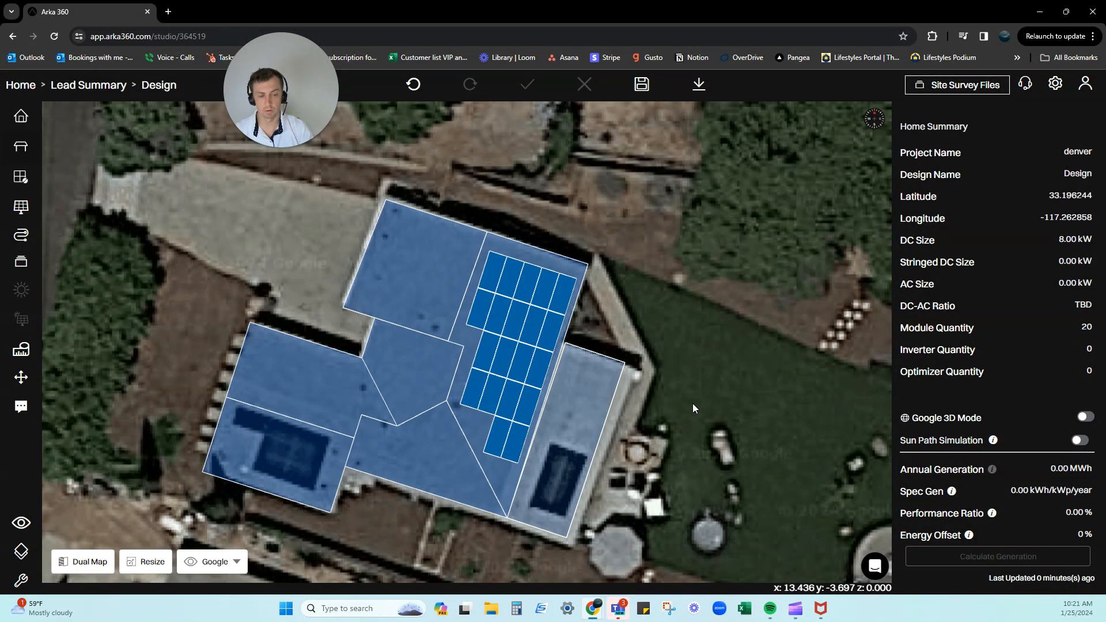
# Place a single portrait module on the small central roof face and delete it again.
pyautogui.click(447, 449)
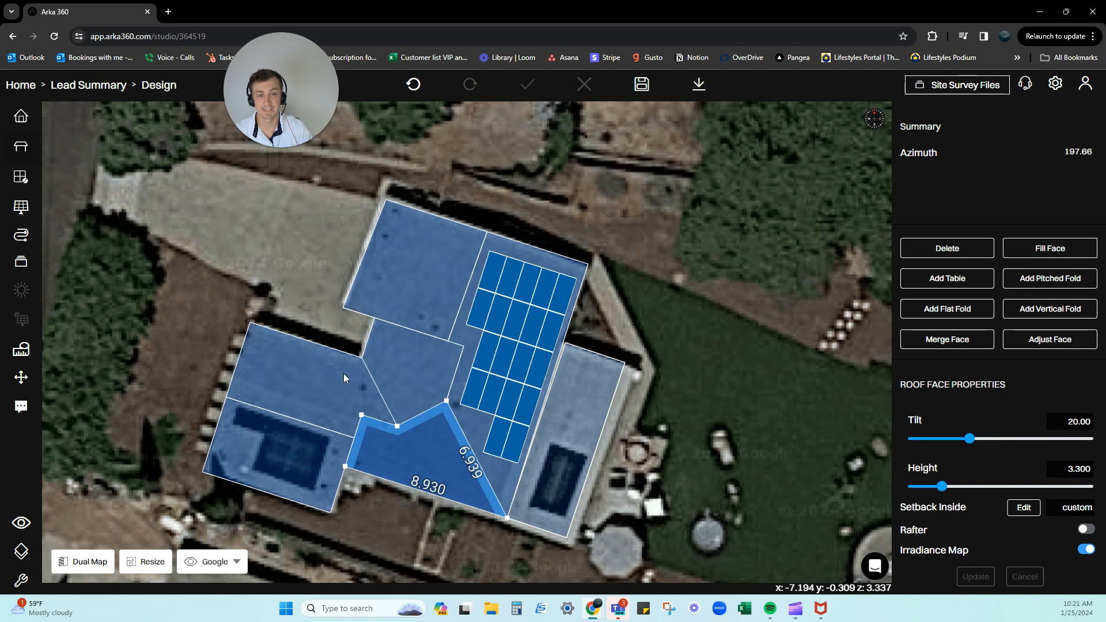
pyautogui.click(22, 208)
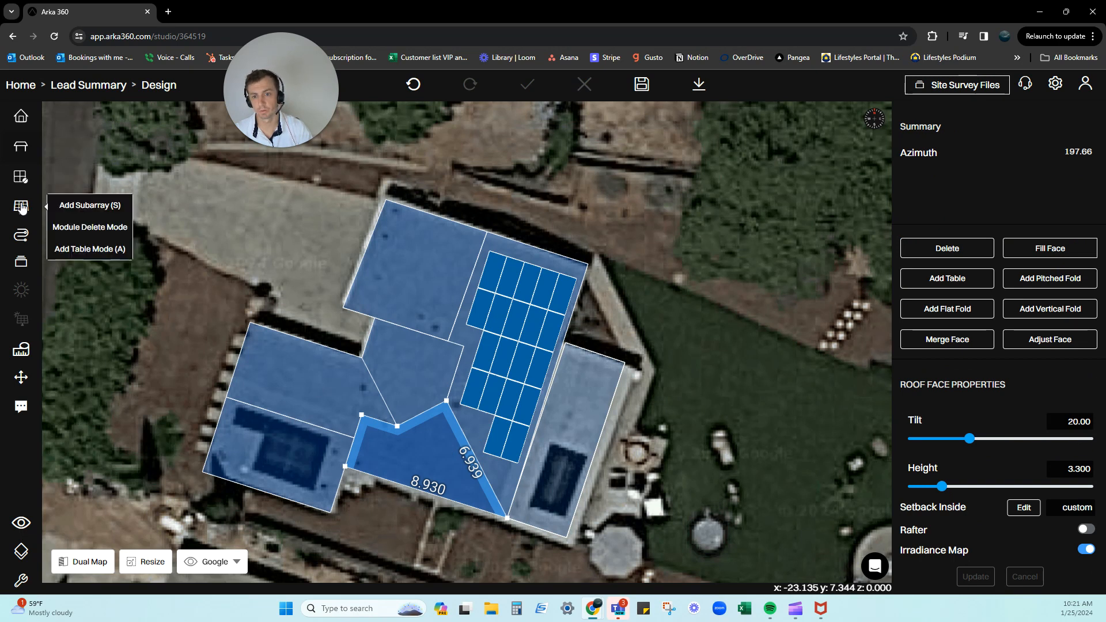
pyautogui.click(97, 251)
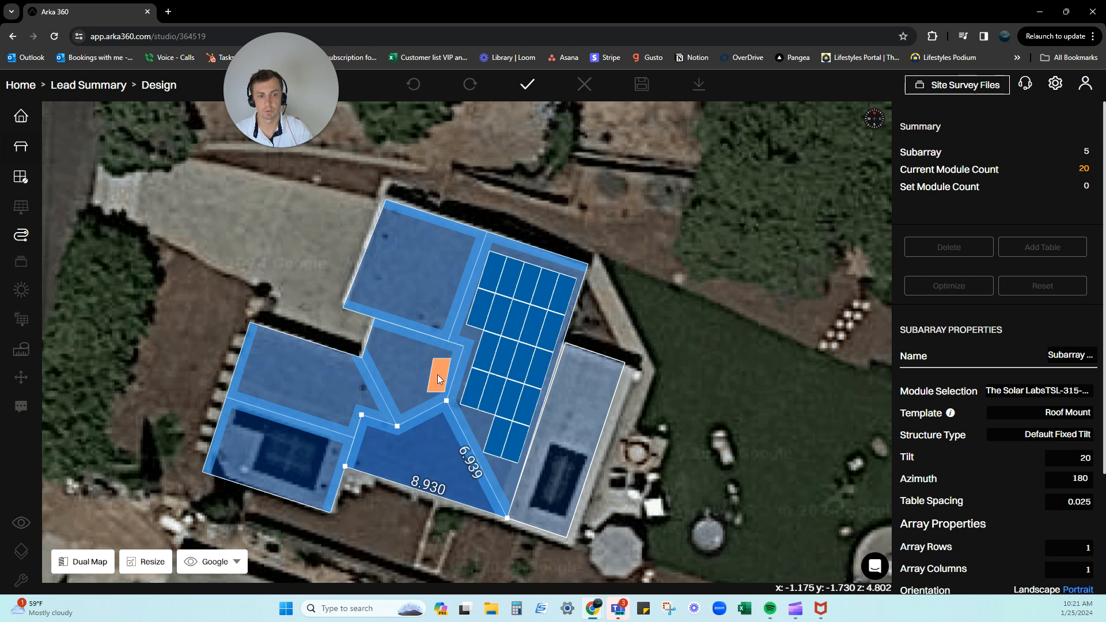
pyautogui.click(524, 82)
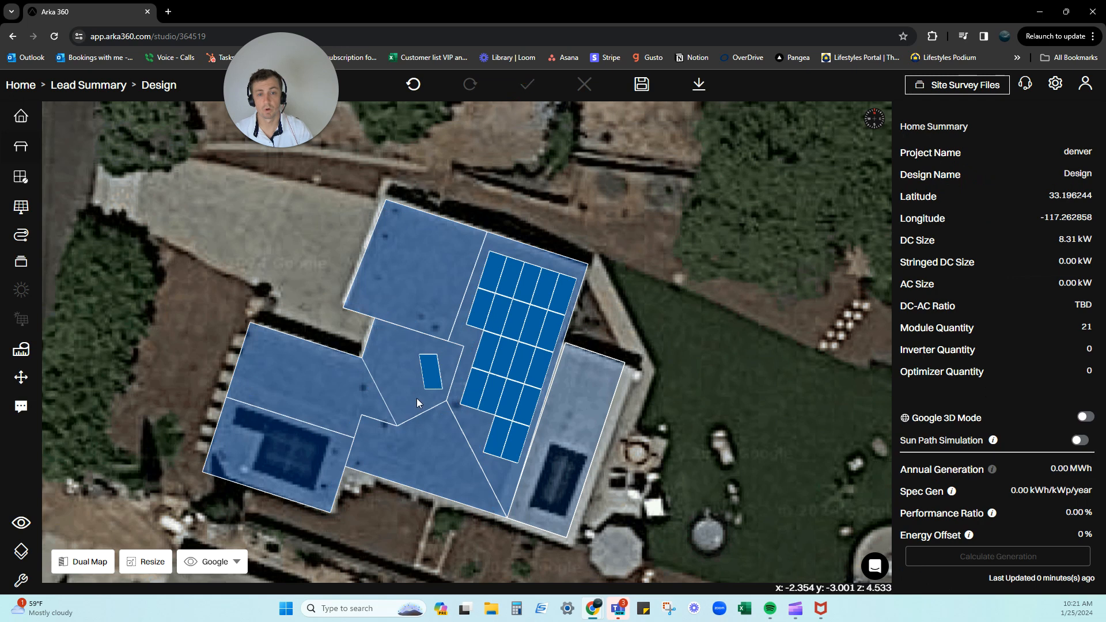
pyautogui.click(429, 374)
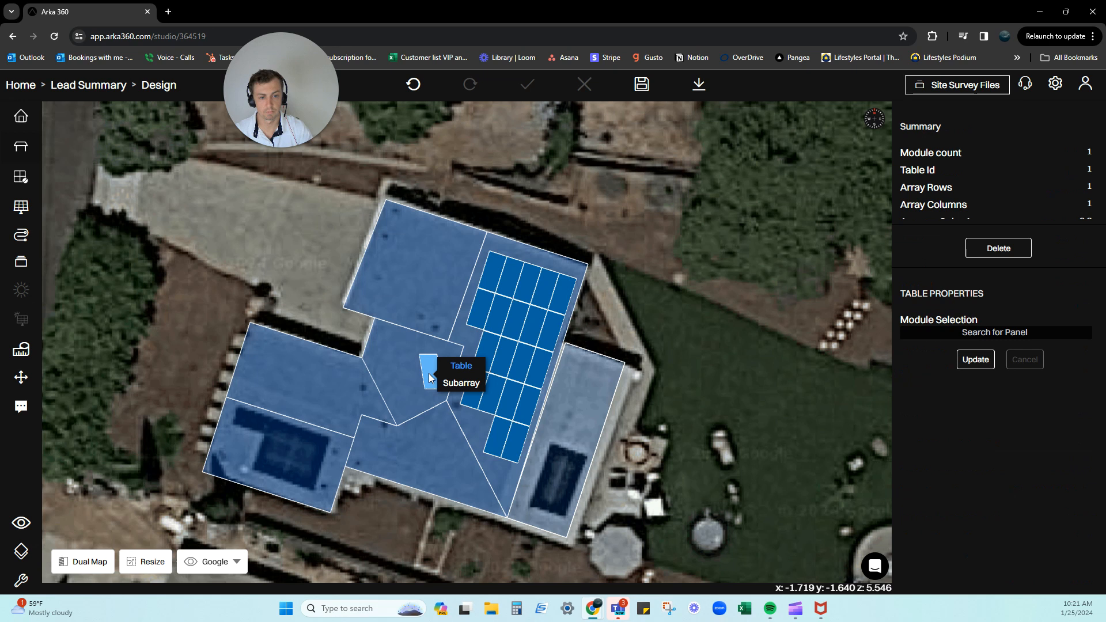
pyautogui.press('Delete')
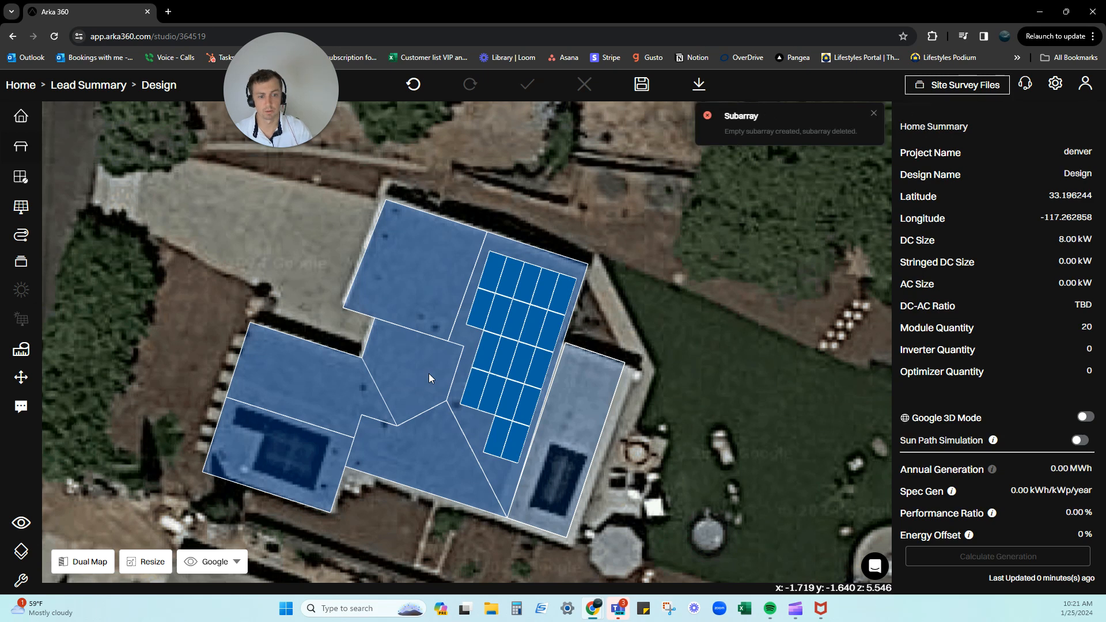
# Inspect the table properties of several individual modules and the subarray properties on the large east-facing roof face.
pyautogui.click(476, 391)
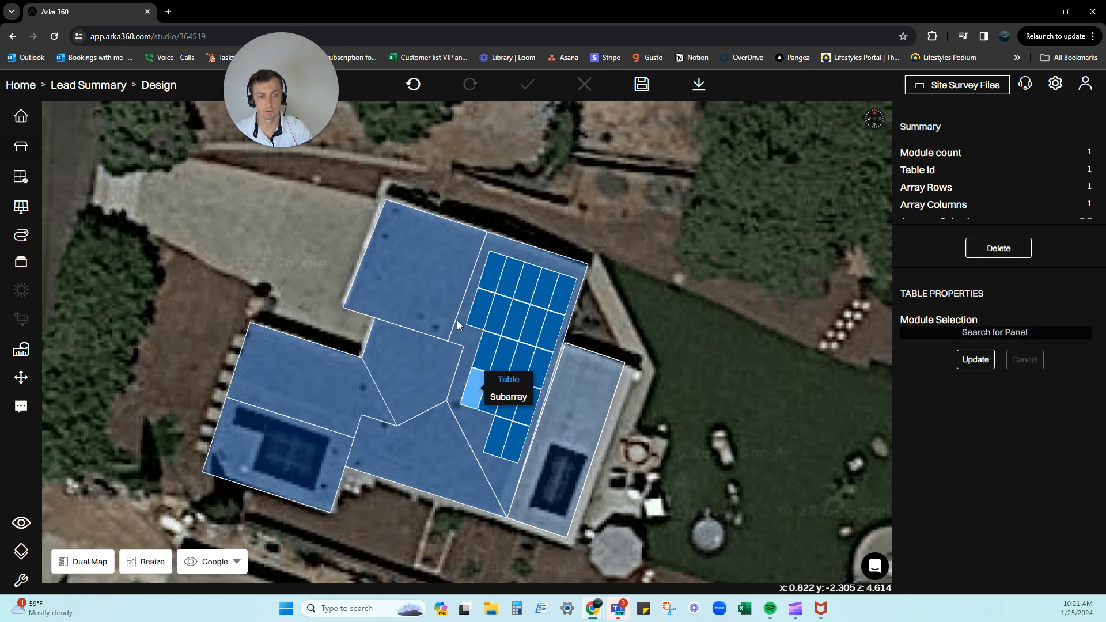
pyautogui.click(489, 271)
pyautogui.click(643, 324)
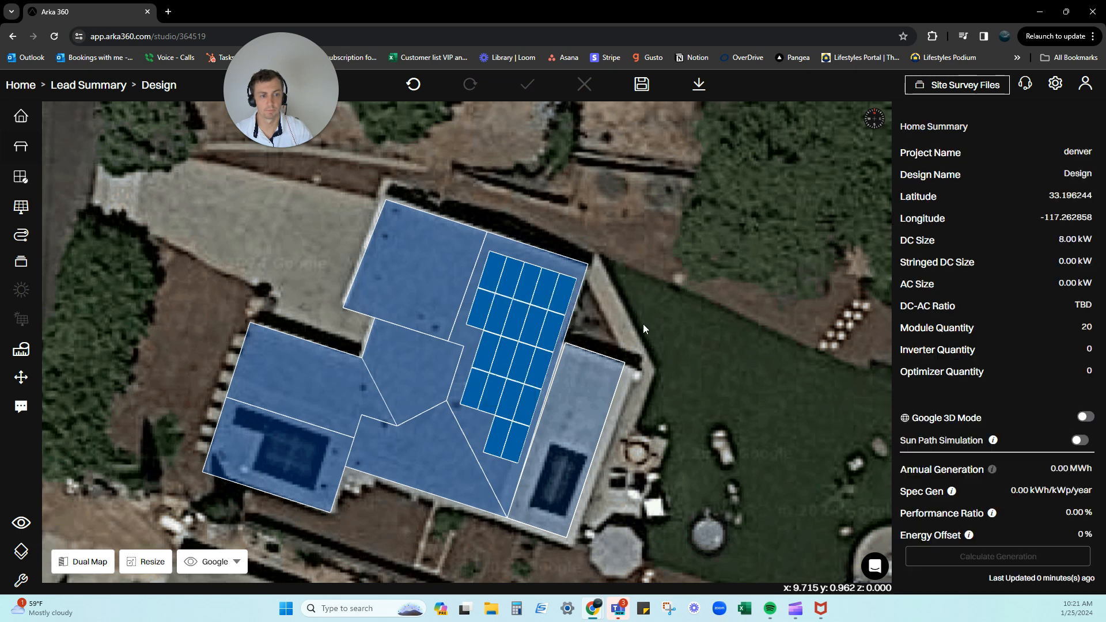
pyautogui.click(497, 269)
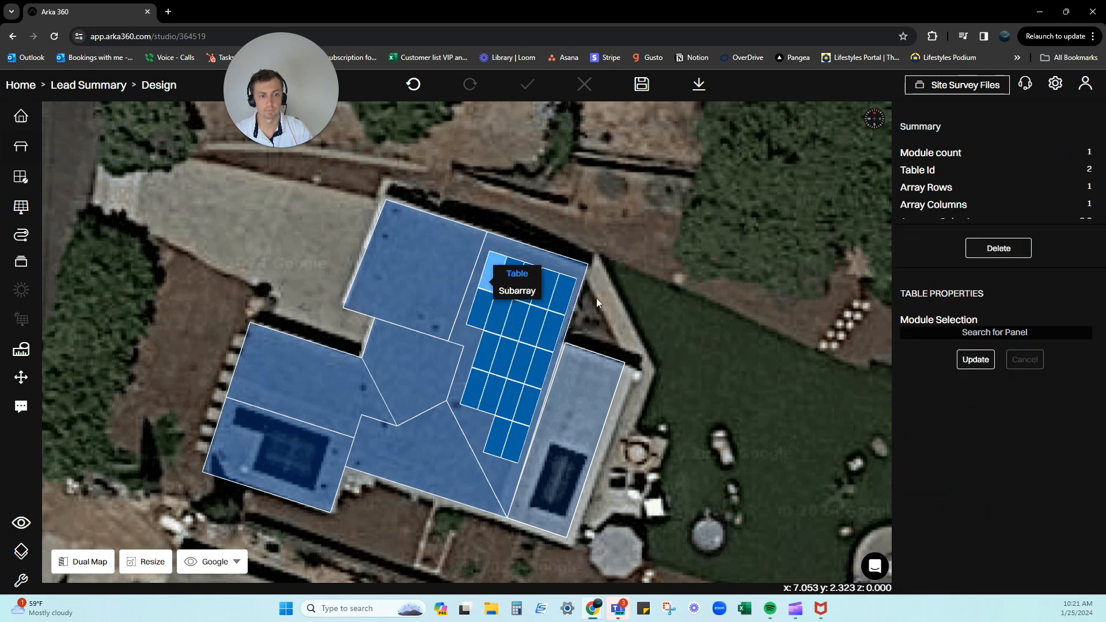
pyautogui.click(662, 309)
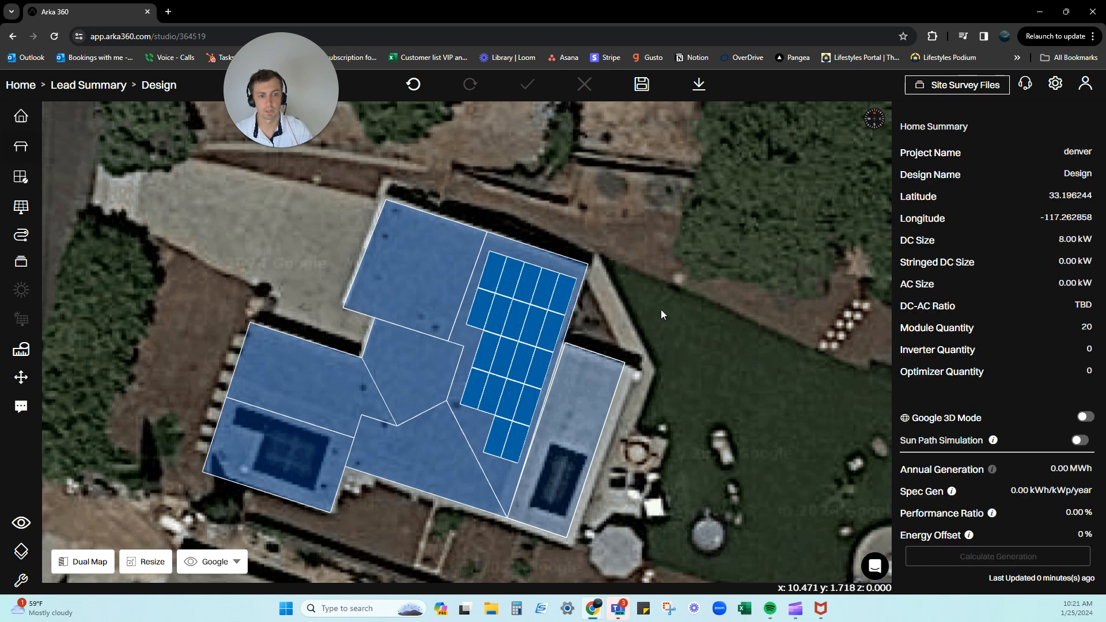
pyautogui.click(568, 302)
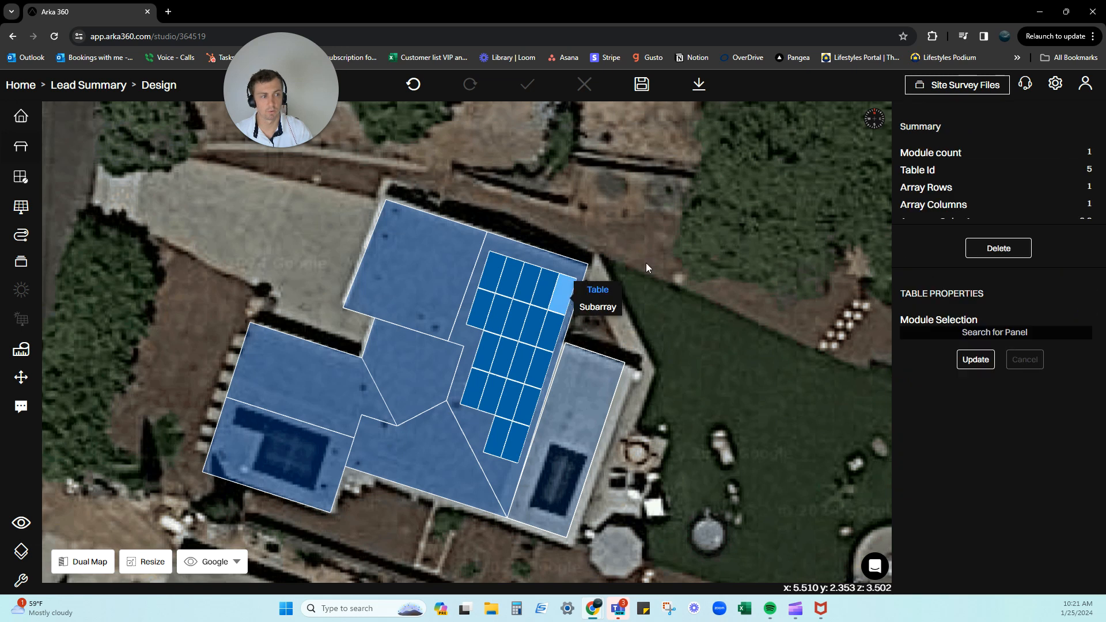
pyautogui.scroll(-1, 949, 165)
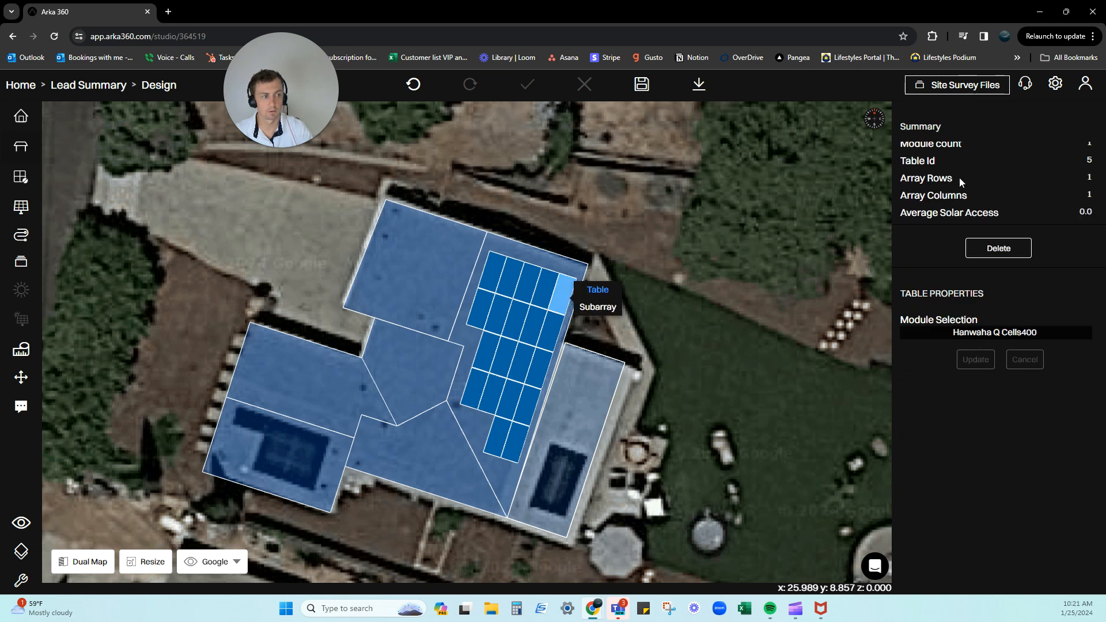
pyautogui.click(844, 390)
pyautogui.click(558, 296)
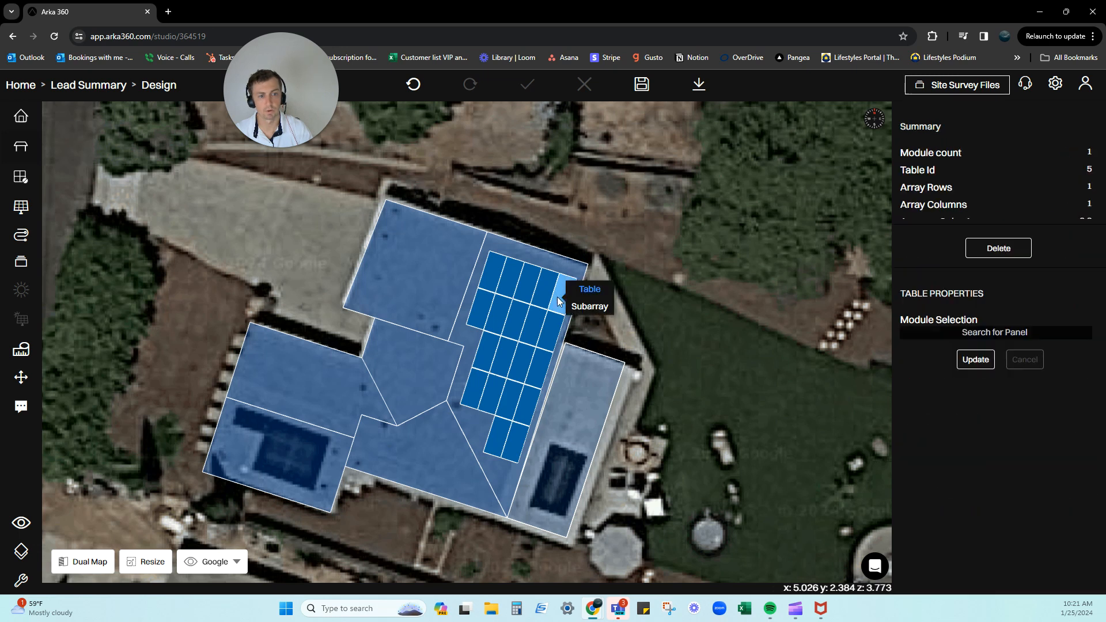
pyautogui.click(589, 306)
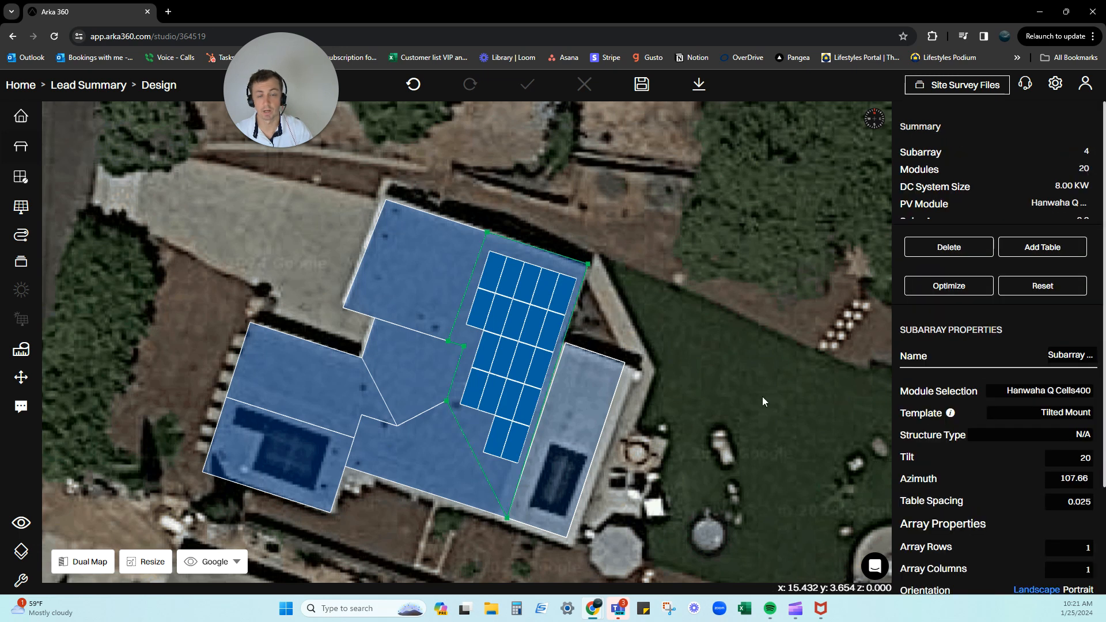
pyautogui.click(760, 351)
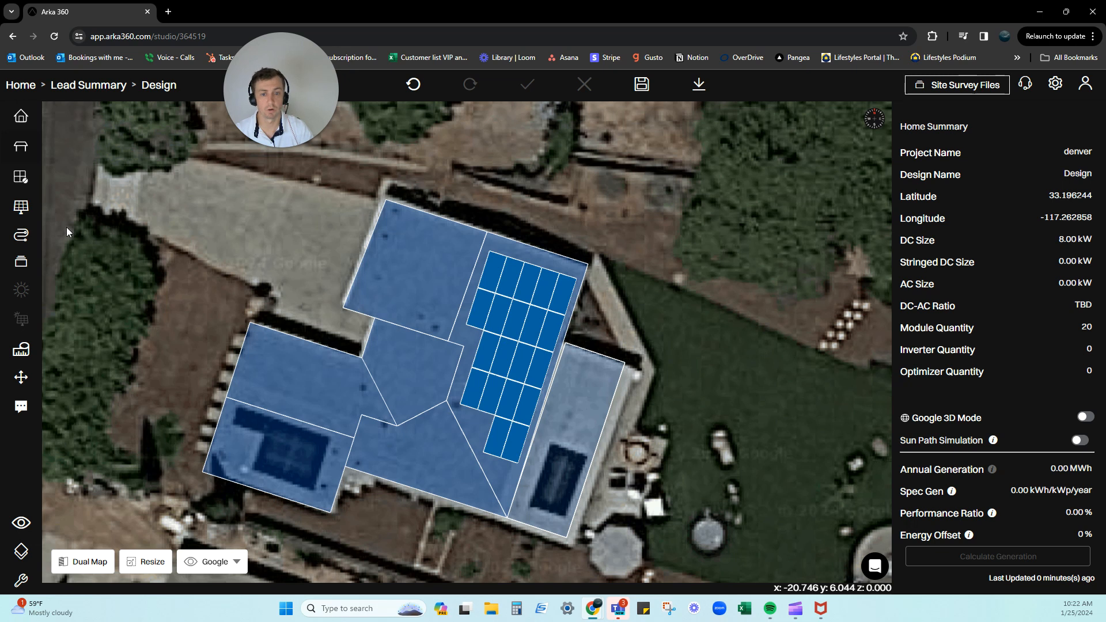
# Place a PowerGazebo, model PGUS01-M1-77-180-24 with Enphase IQ7PLUS-72-2-US inverters, on the open ground just west of the house.
pyautogui.moveTo(24, 147)
pyautogui.click(27, 151)
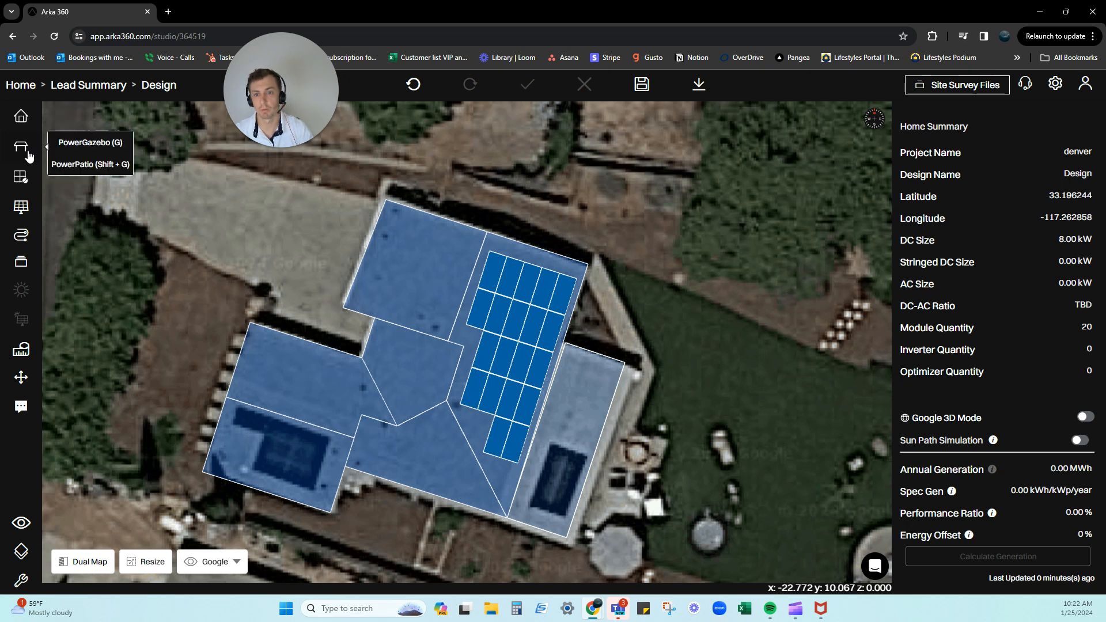
pyautogui.click(72, 144)
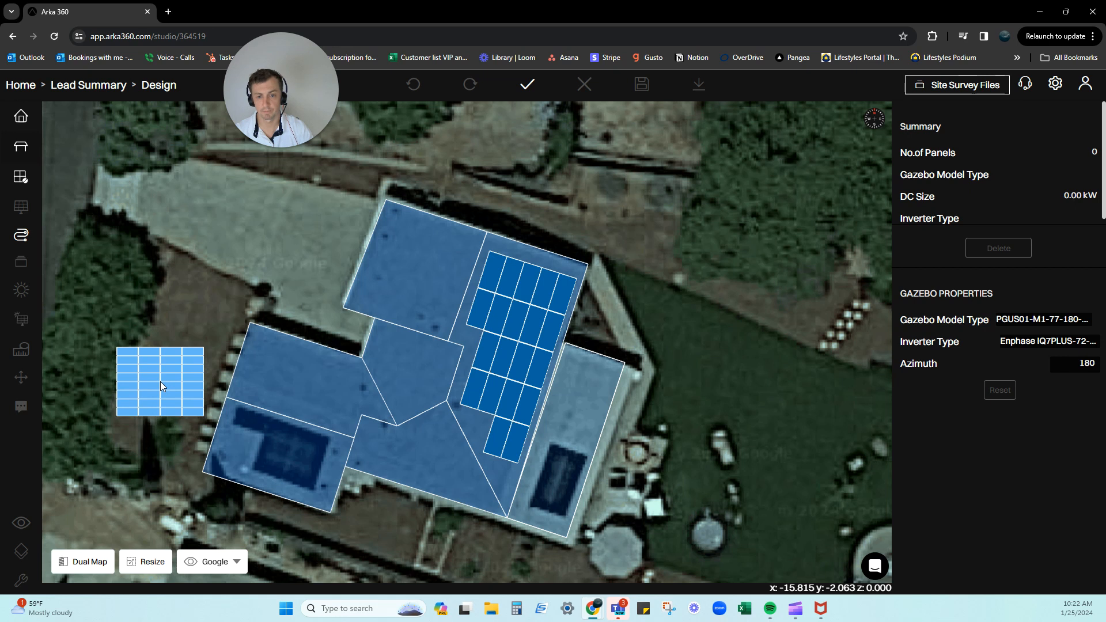
pyautogui.click(160, 380)
pyautogui.click(525, 85)
# Rotate the PowerGazebo to an azimuth of 198.77 so it lines up with the house, and check it in 3D.
pyautogui.click(161, 390)
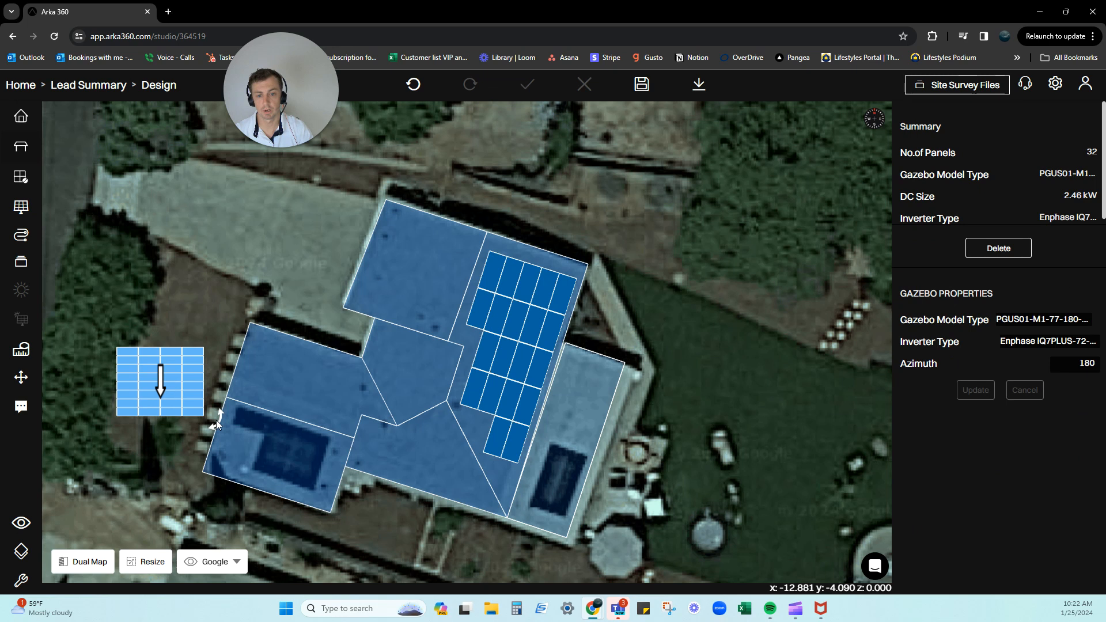
pyautogui.moveTo(214, 426)
pyautogui.mouseDown()
pyautogui.moveTo(195, 440)
pyautogui.moveTo(204, 441)
pyautogui.mouseUp()
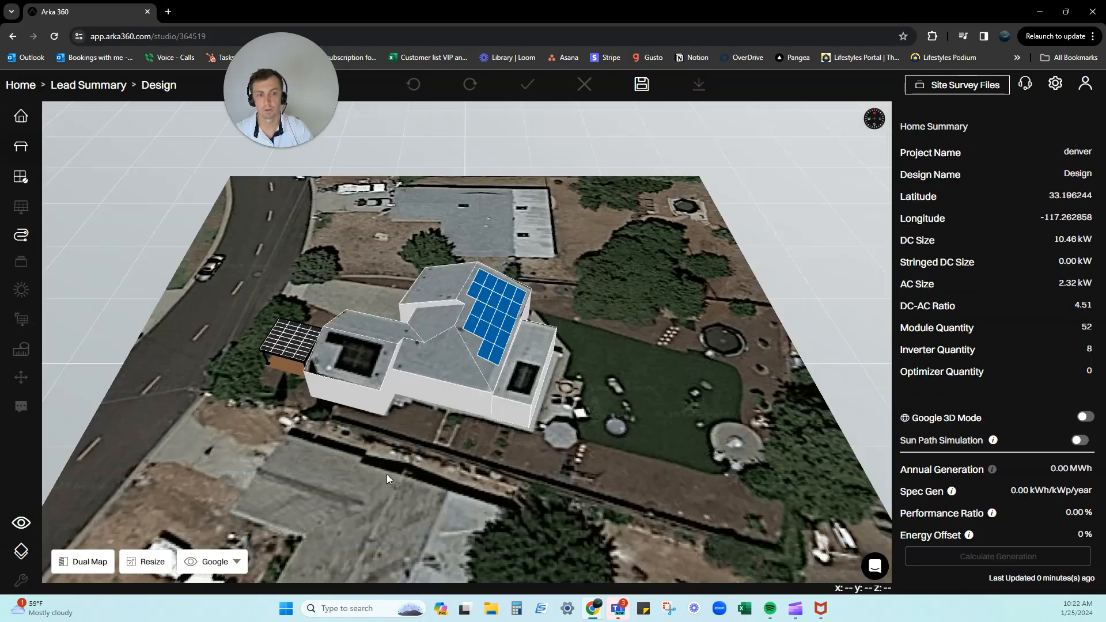
pyautogui.moveTo(387, 475); pyautogui.dragTo(324, 412)
pyautogui.press('space')
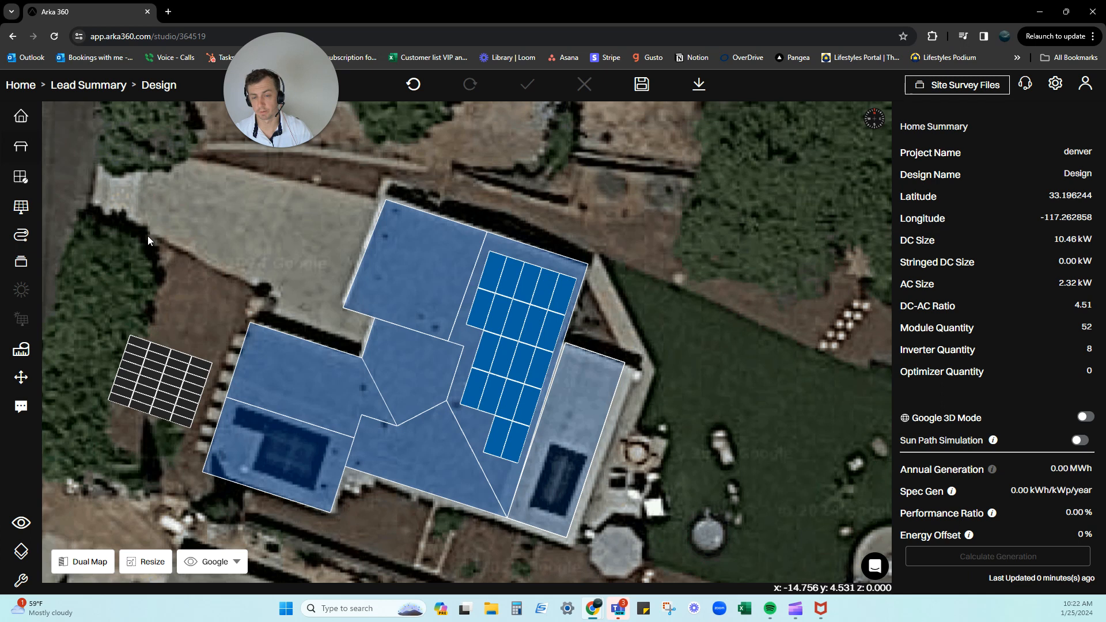
# Attach a PowerPatio, model PPUS02-M1-90-202-28, to the north edge of the main roof after trying the long east edge, and view it in 3D.
pyautogui.moveTo(33, 149)
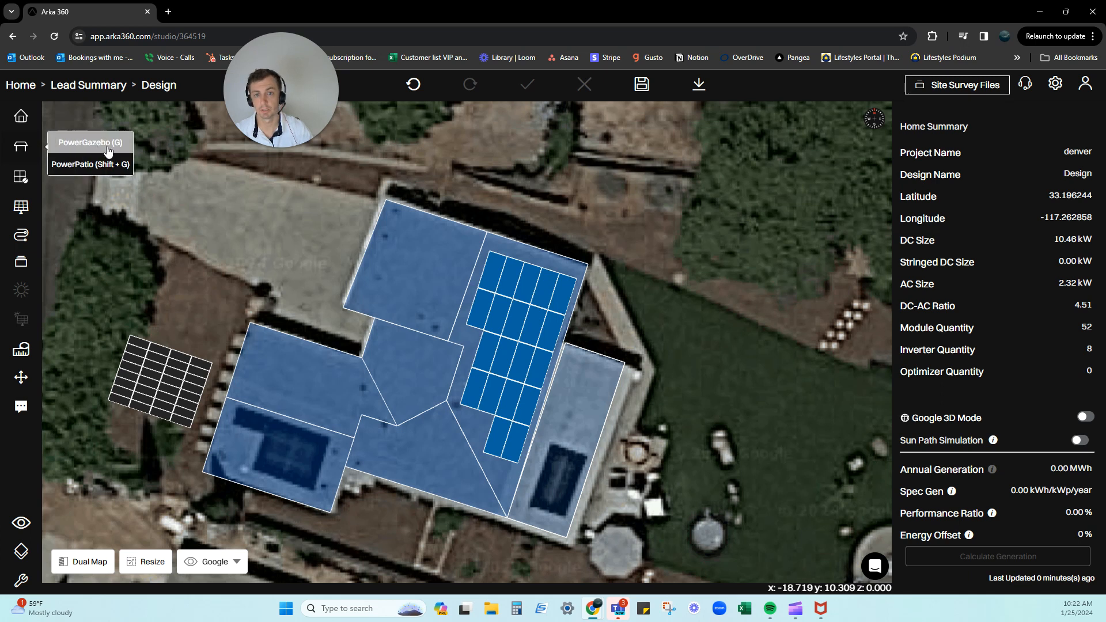
pyautogui.click(119, 166)
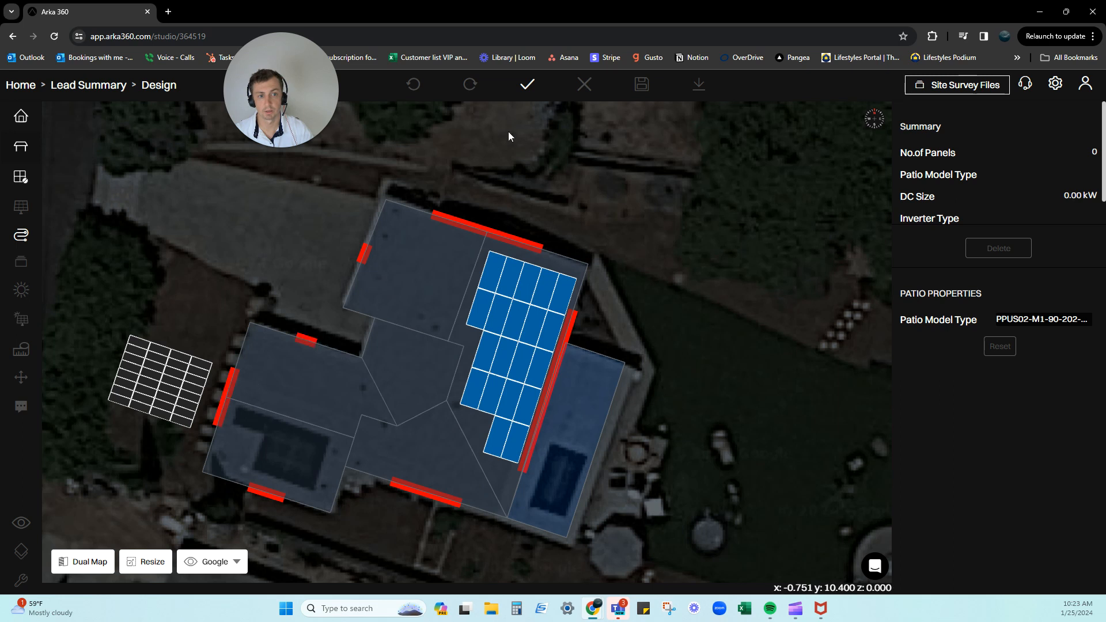
pyautogui.click(551, 381)
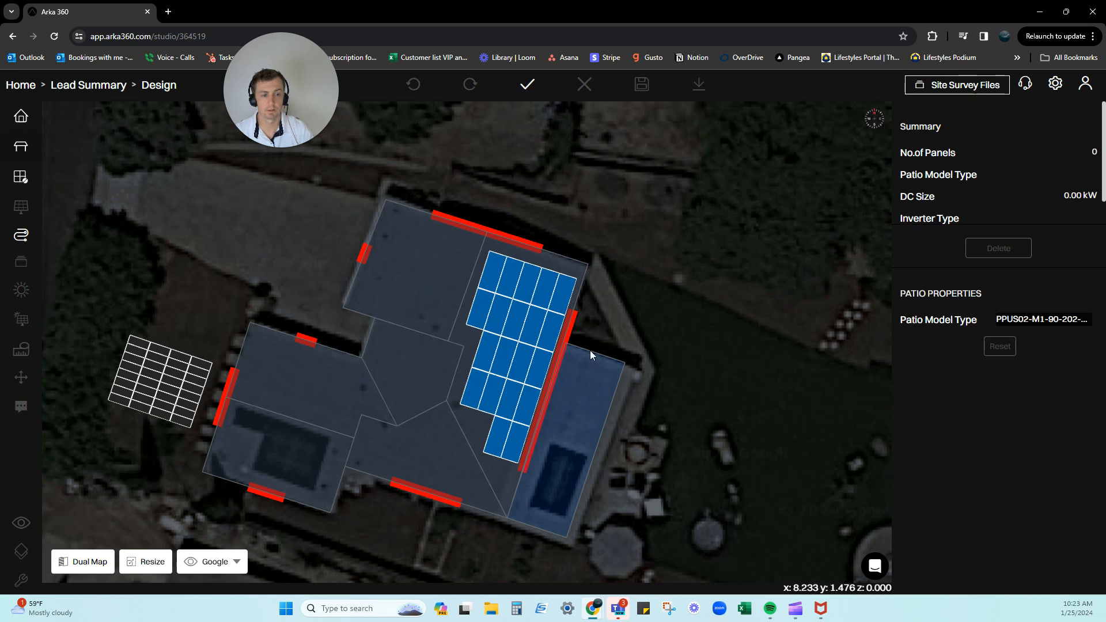
pyautogui.click(554, 375)
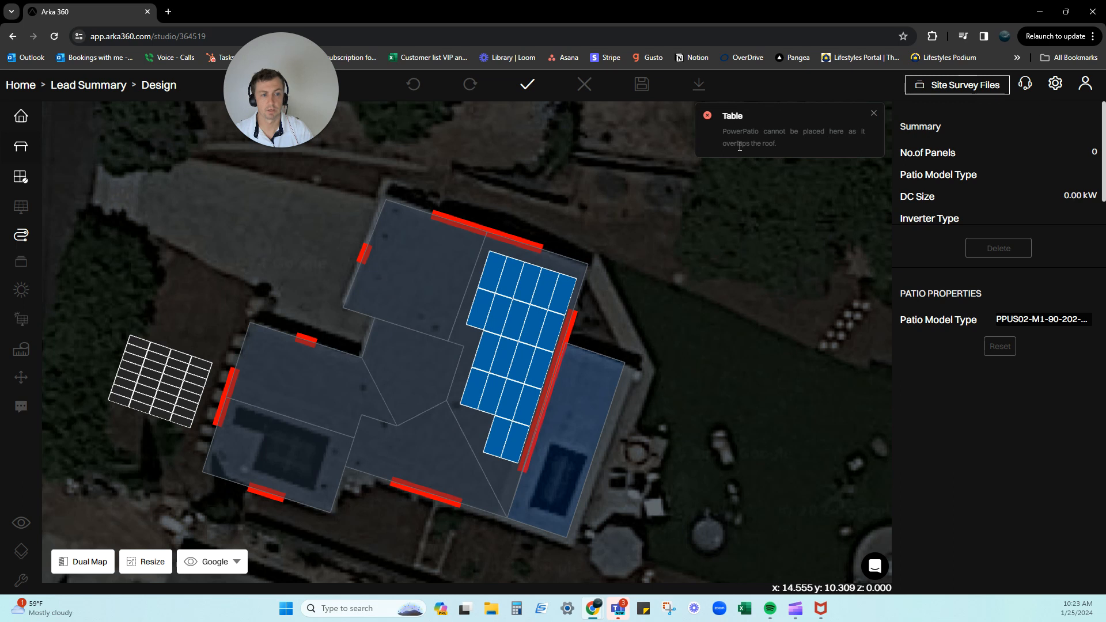
pyautogui.click(500, 236)
pyautogui.click(527, 85)
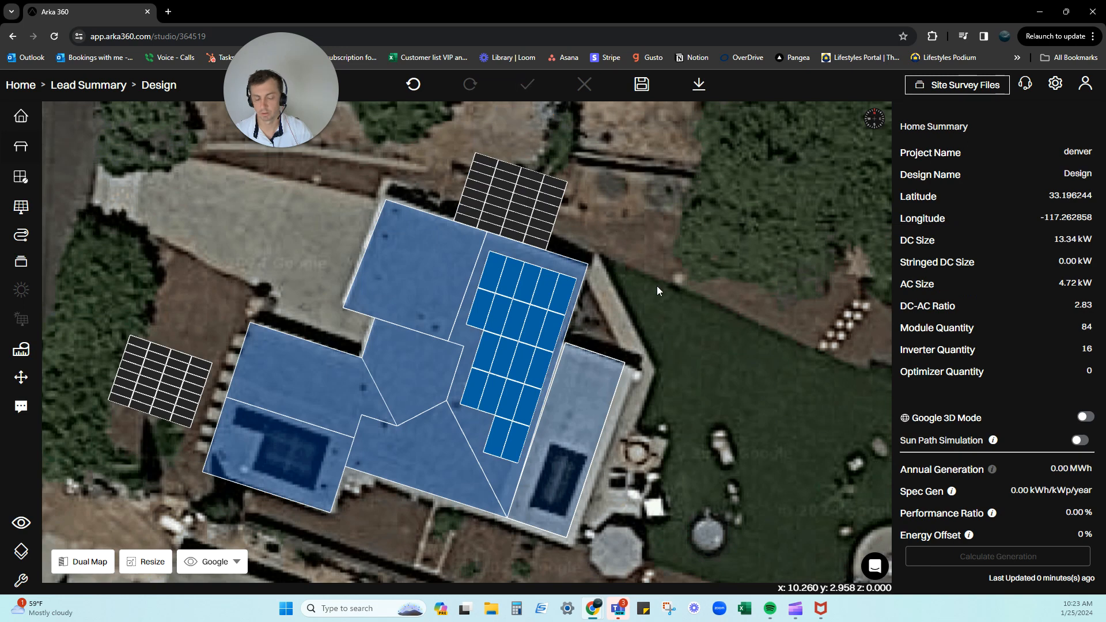
pyautogui.moveTo(690, 384); pyautogui.dragTo(679, 437, button='right')
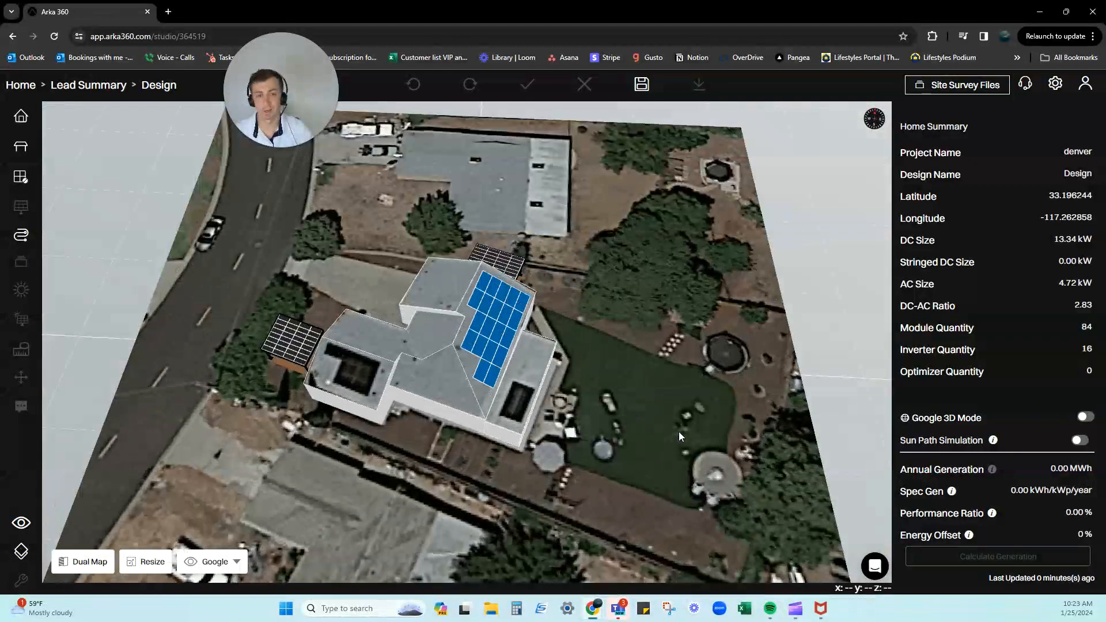
pyautogui.press('space')
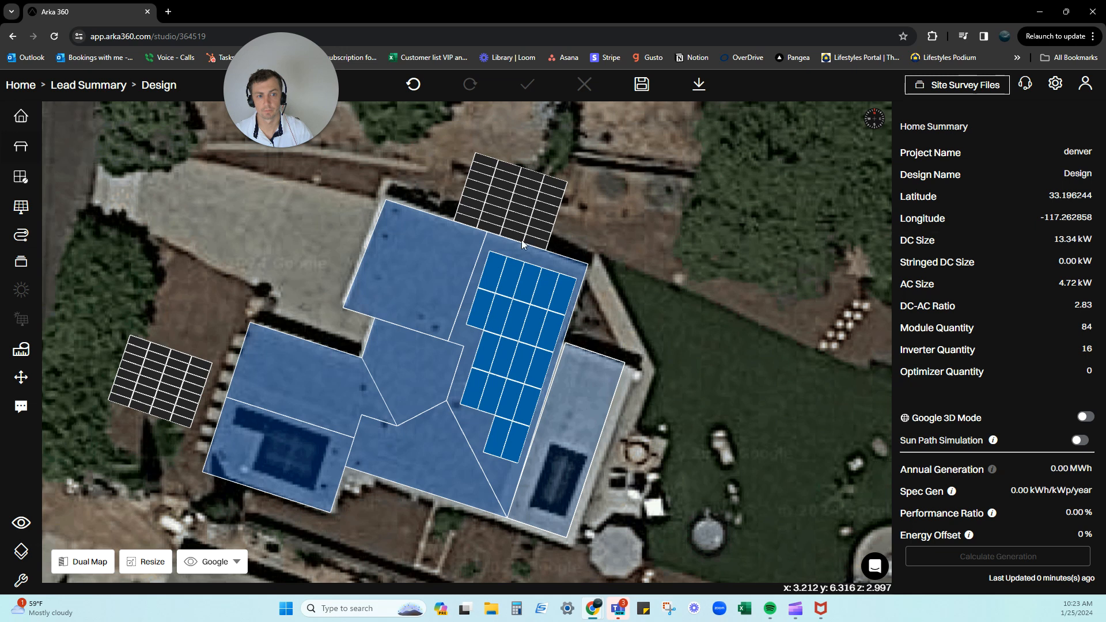
# Change the PowerPatio on the north roof edge to model PPUS02-M1-90-352-50.
pyautogui.click(547, 259)
pyautogui.click(620, 289)
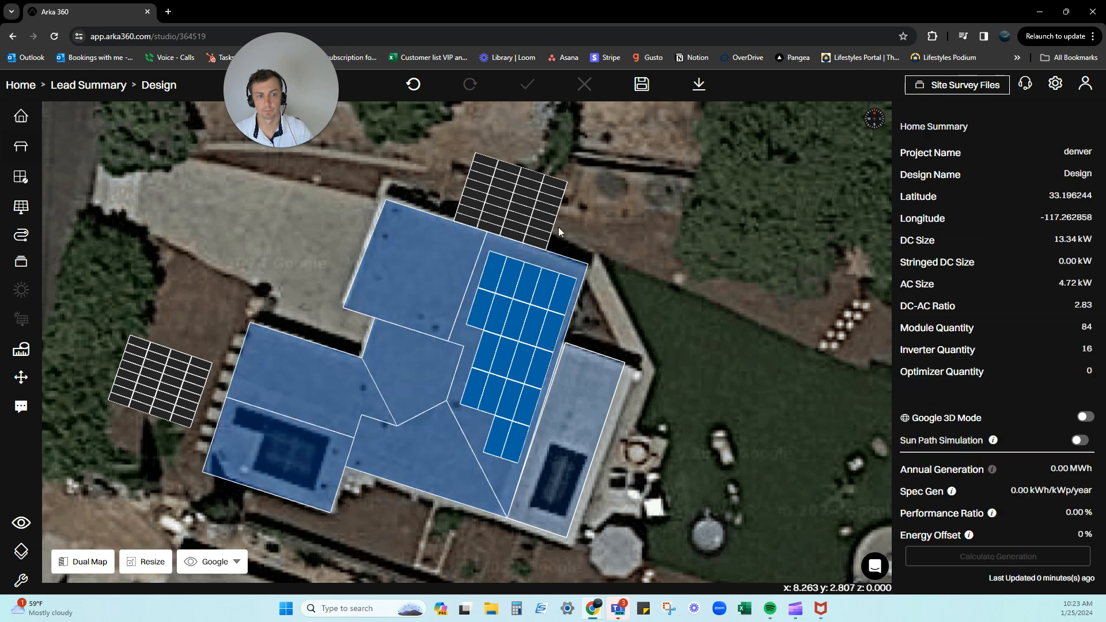
pyautogui.click(532, 203)
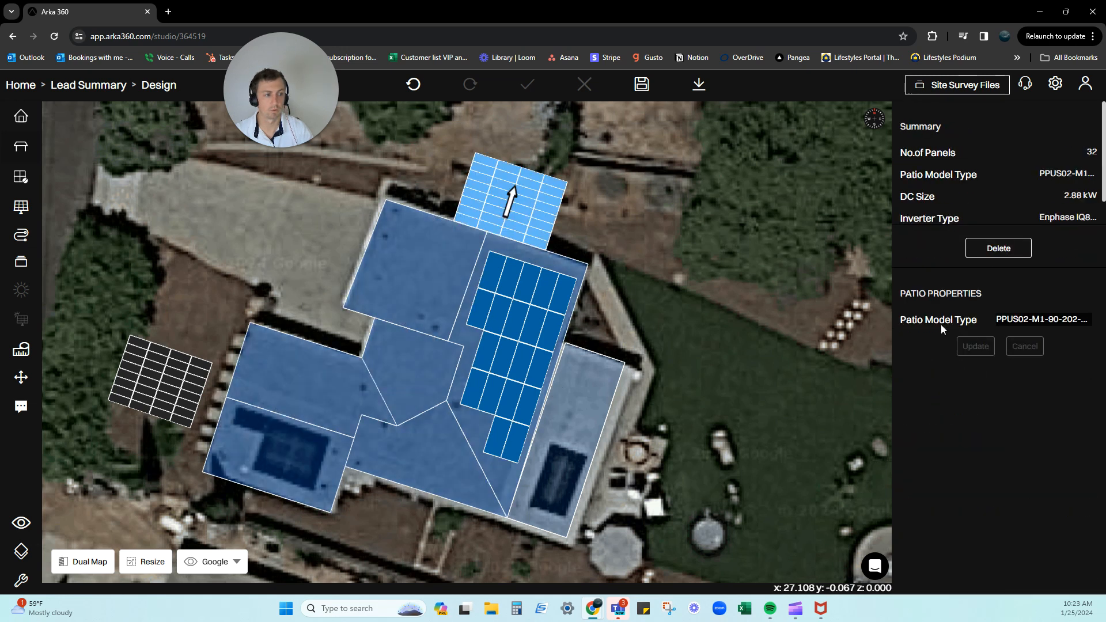
pyautogui.click(1018, 323)
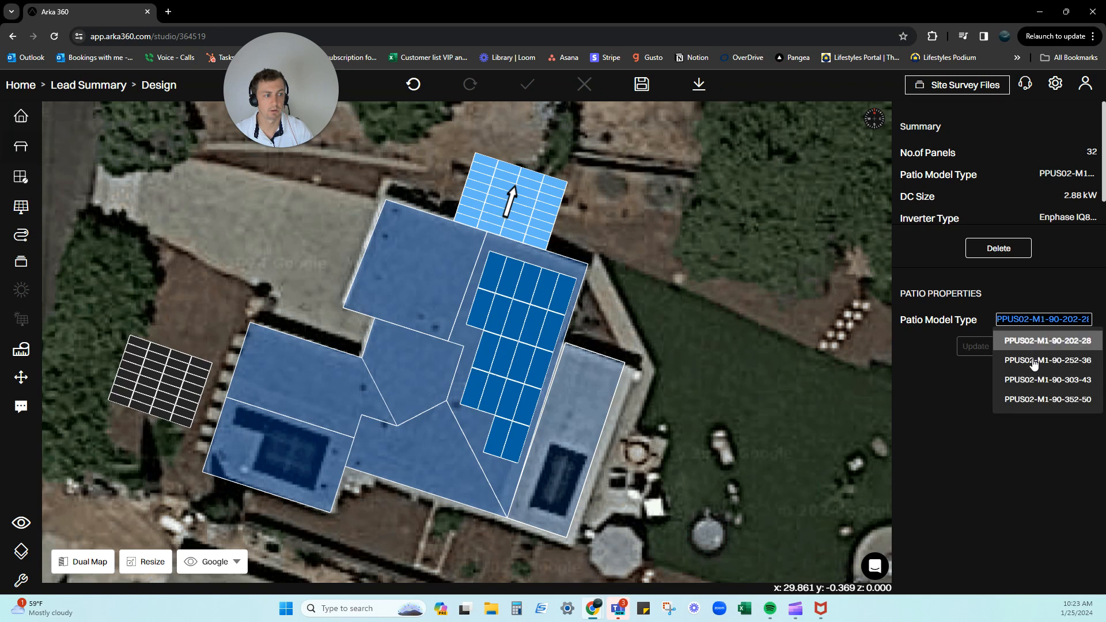
pyautogui.click(1035, 398)
pyautogui.click(975, 346)
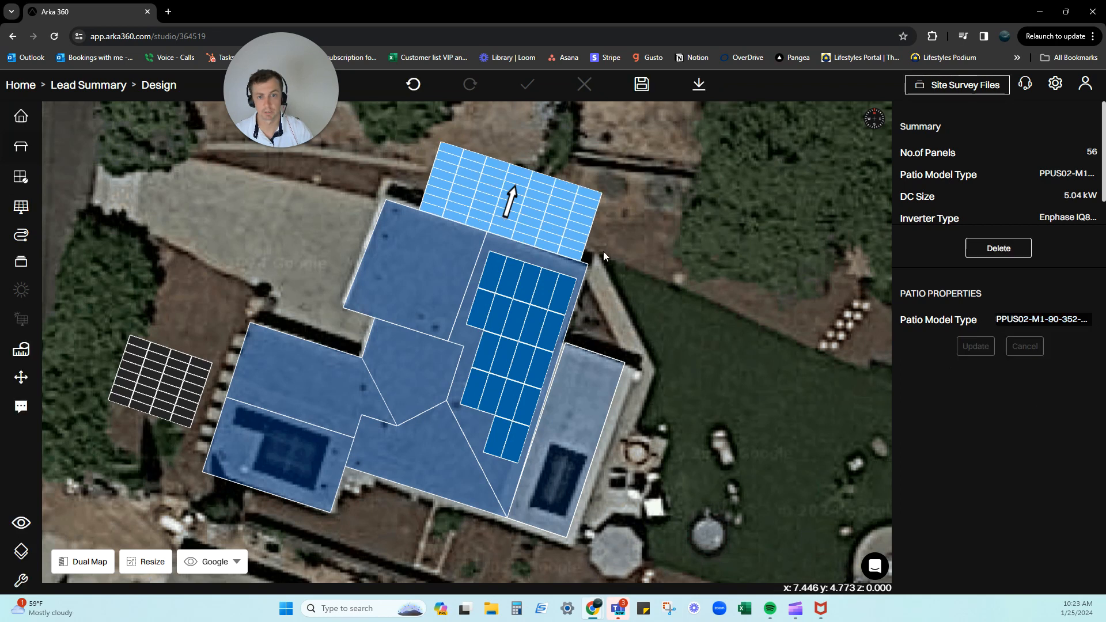
# Save the design with the gazebo and the enlarged patio in place.
pyautogui.click(165, 388)
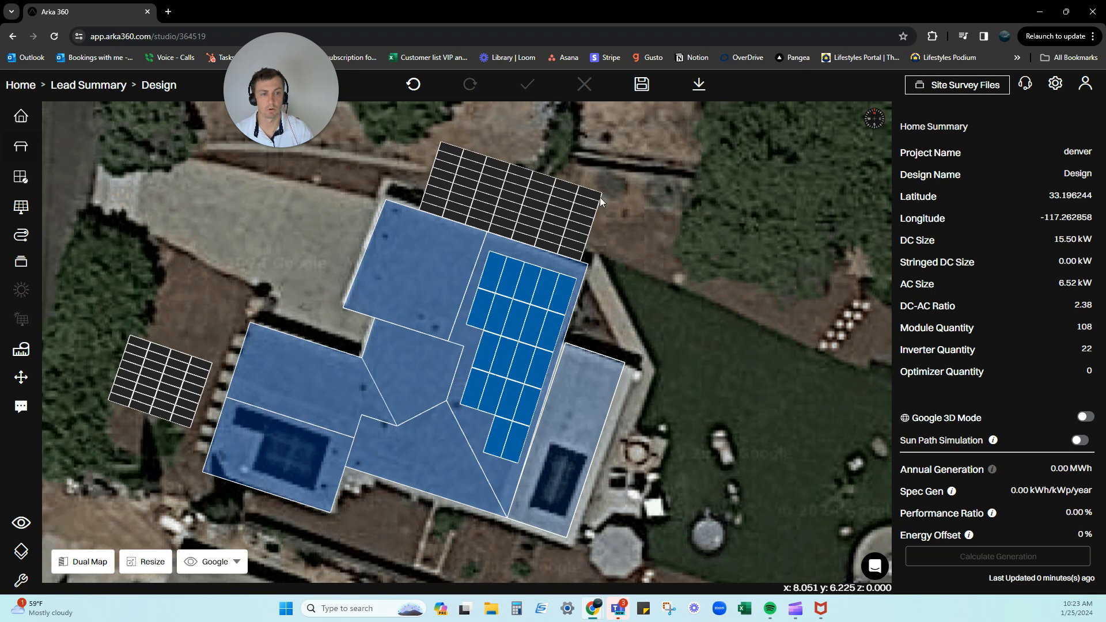
pyautogui.click(544, 213)
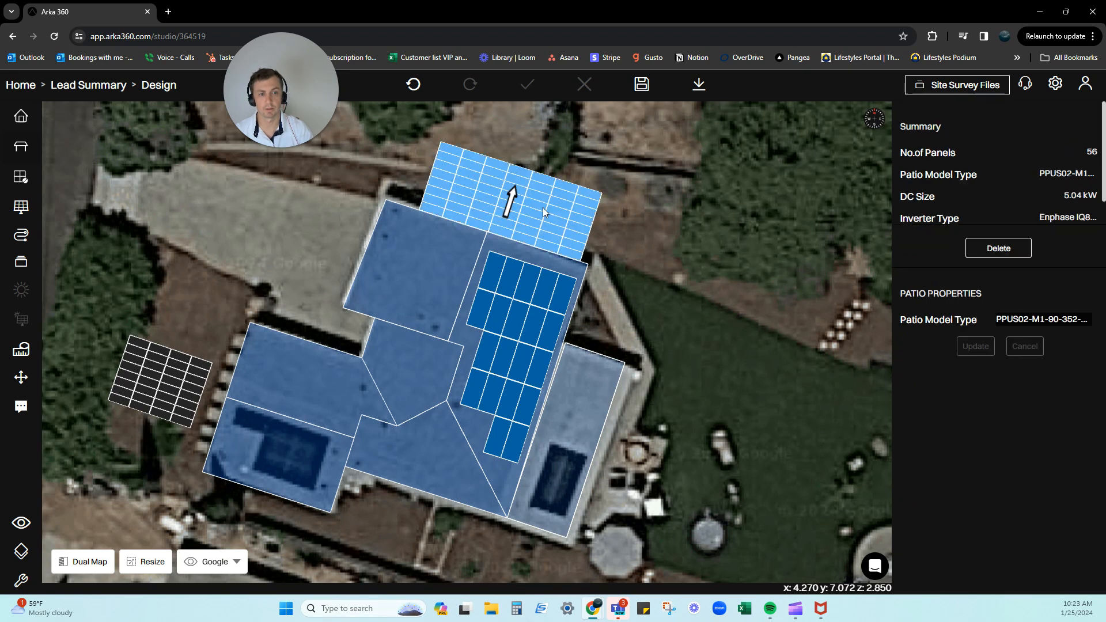
pyautogui.click(165, 388)
pyautogui.click(388, 234)
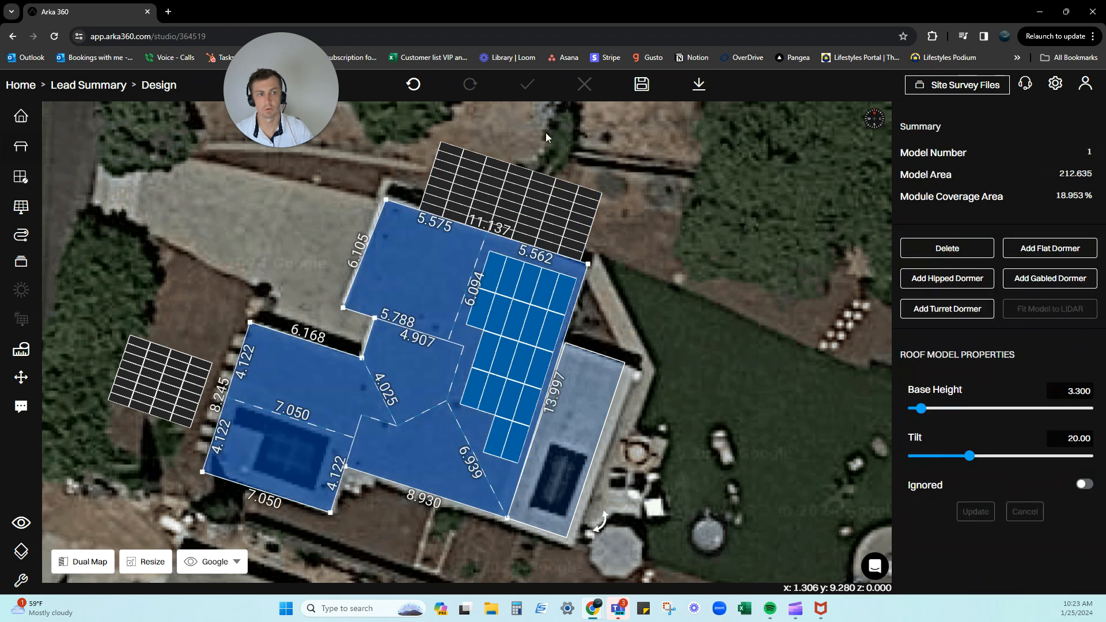
pyautogui.click(642, 84)
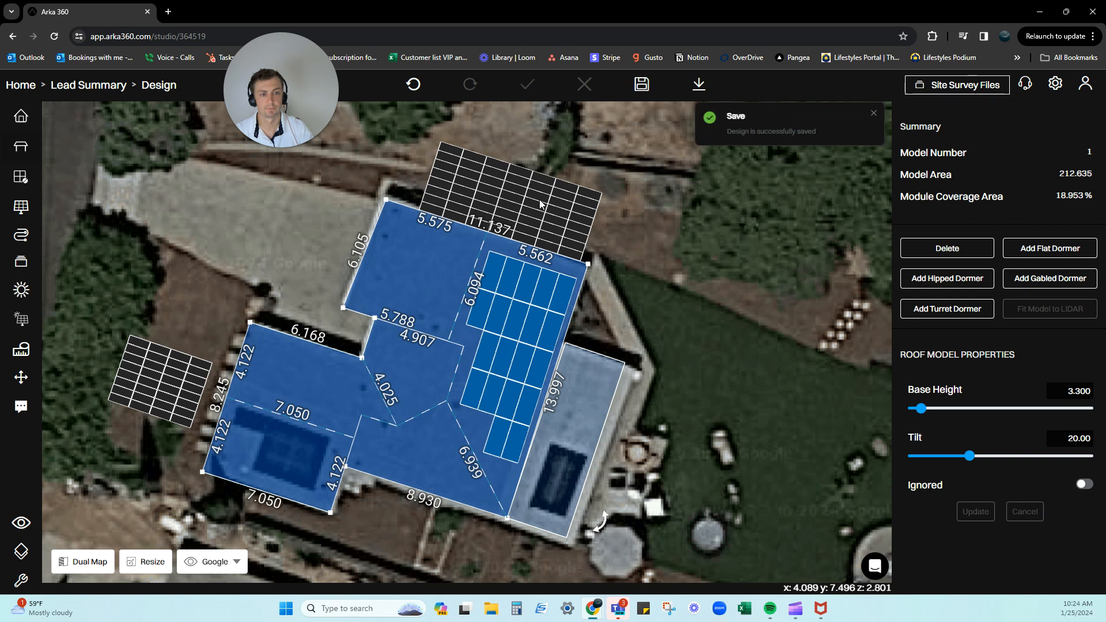
# Delete the PowerPatio from the north edge of the main roof.
pyautogui.click(590, 205)
pyautogui.click(986, 251)
# Examine the model types and inverter types offered for the PowerGazebo west of the house.
pyautogui.click(151, 383)
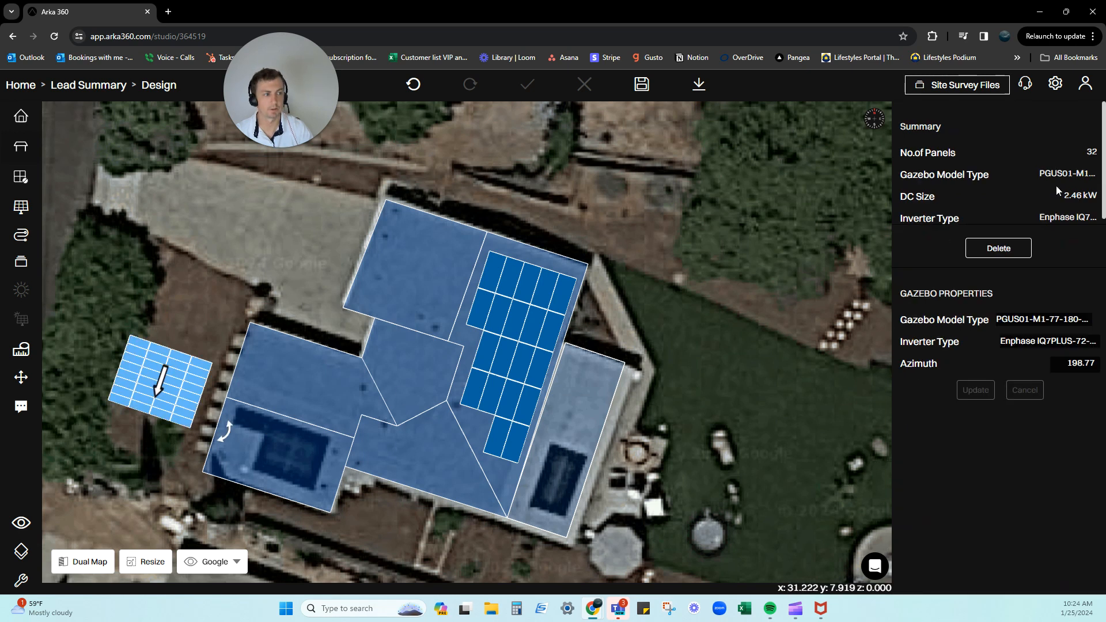
pyautogui.click(1057, 319)
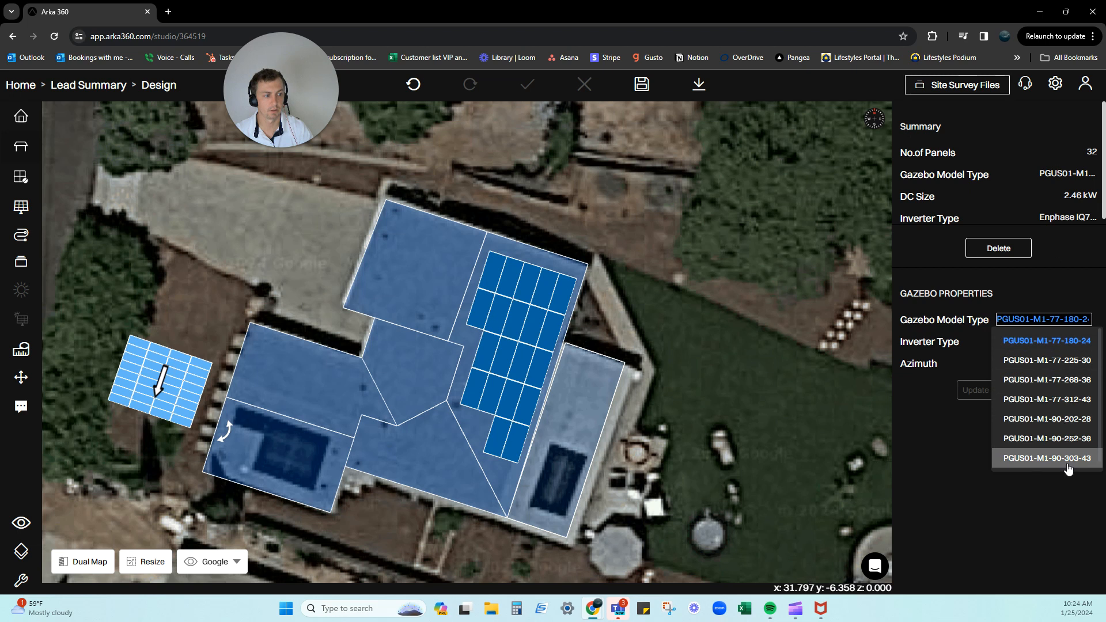
pyautogui.click(1051, 483)
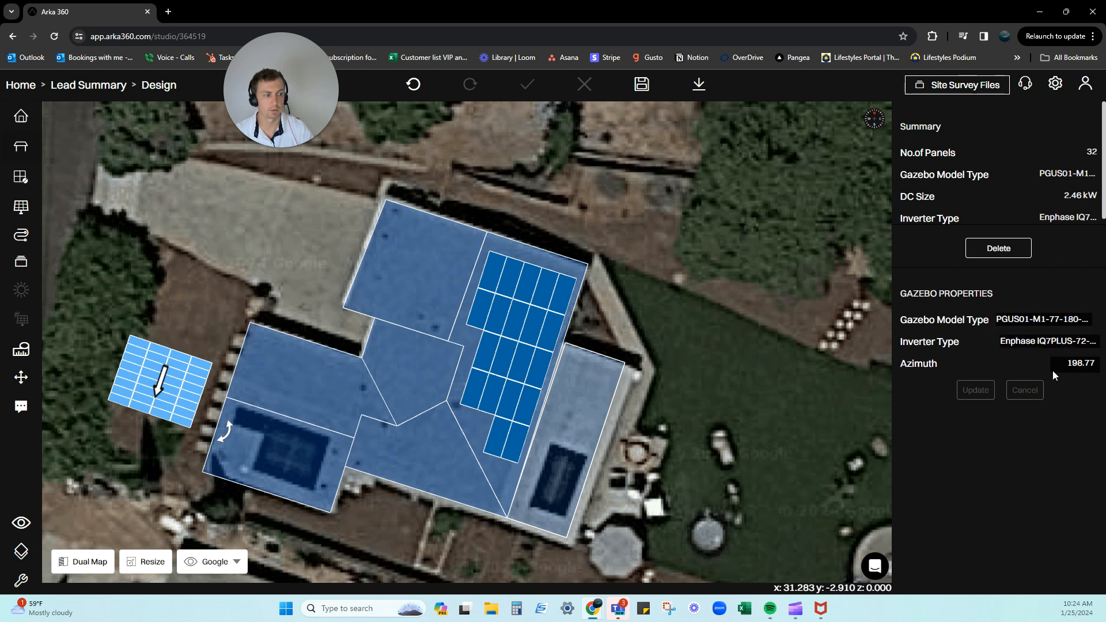
pyautogui.click(1045, 344)
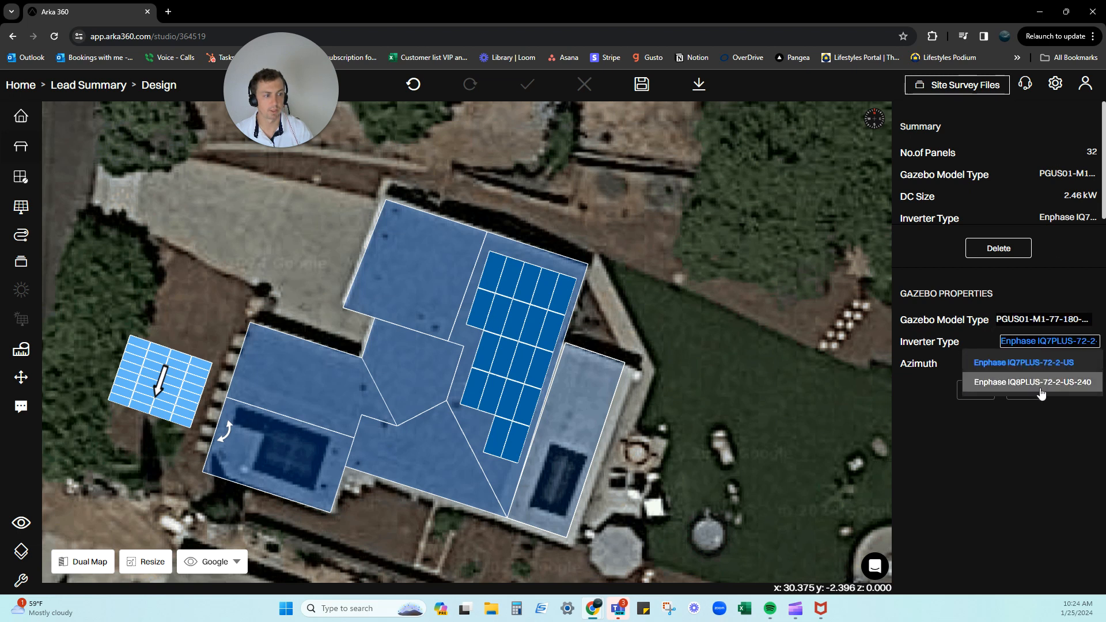
pyautogui.click(1050, 429)
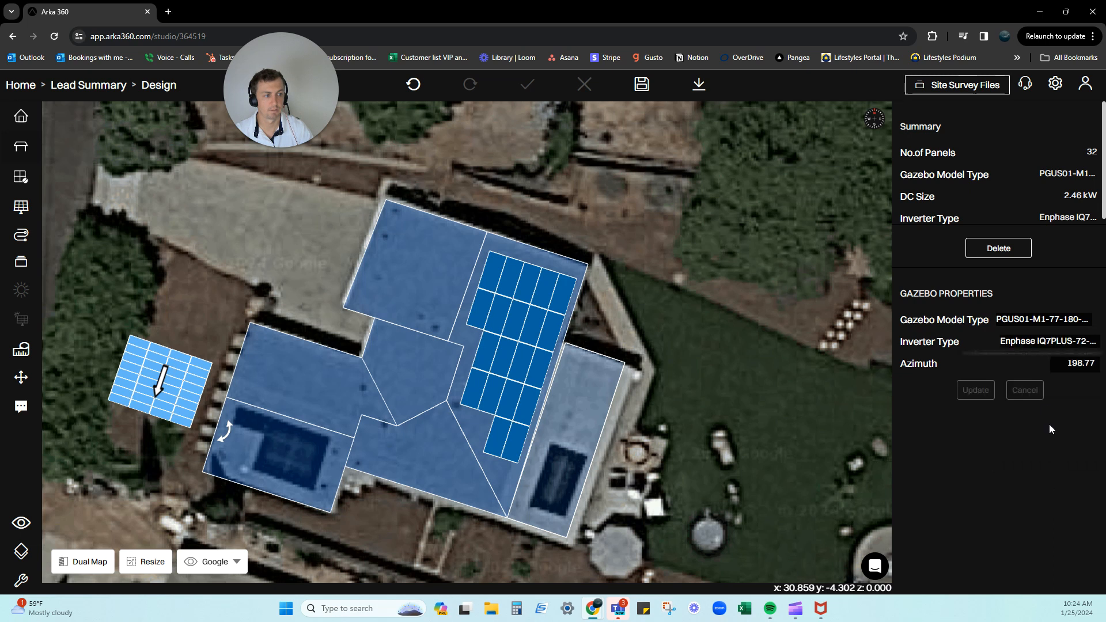